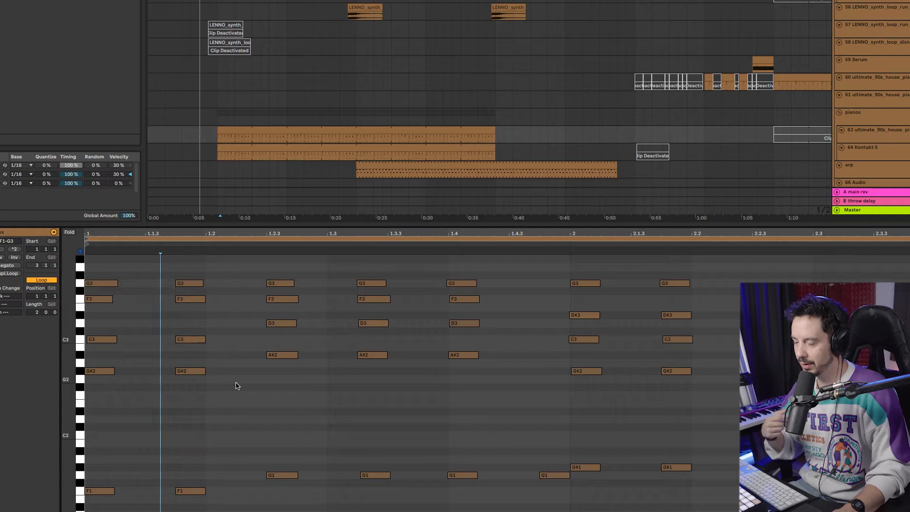
- Open the M1 instrument with the M1HousePiano sound on the 63 ultimate_90s_house_piano track and listen to its part
click(217, 321)
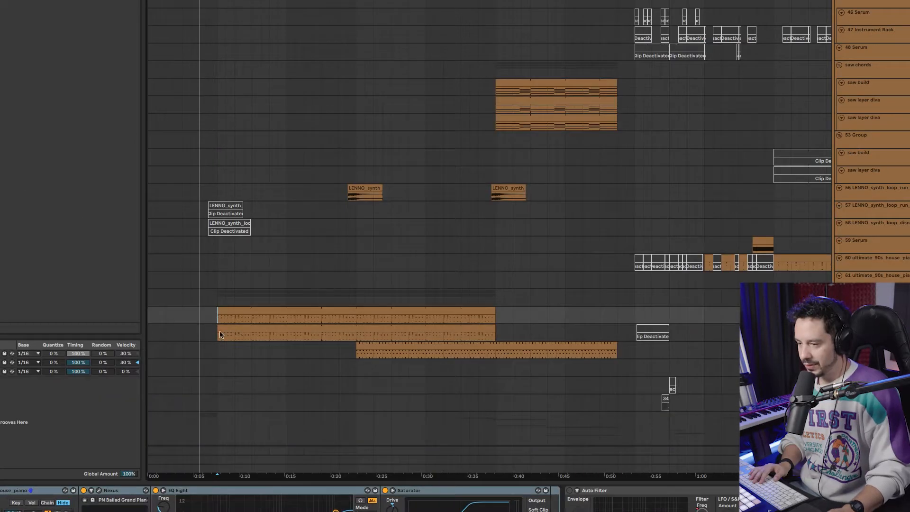
click(28, 511)
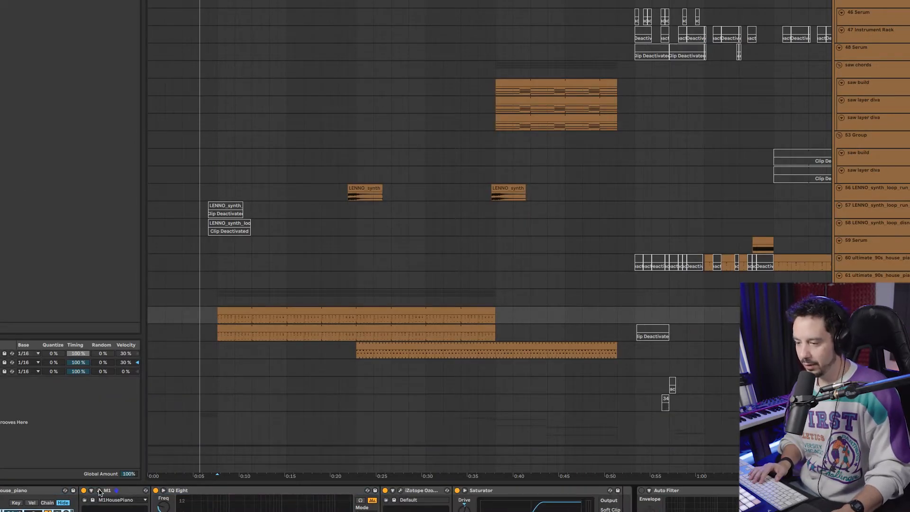
click(99, 491)
drag(429, 83, 237, 53)
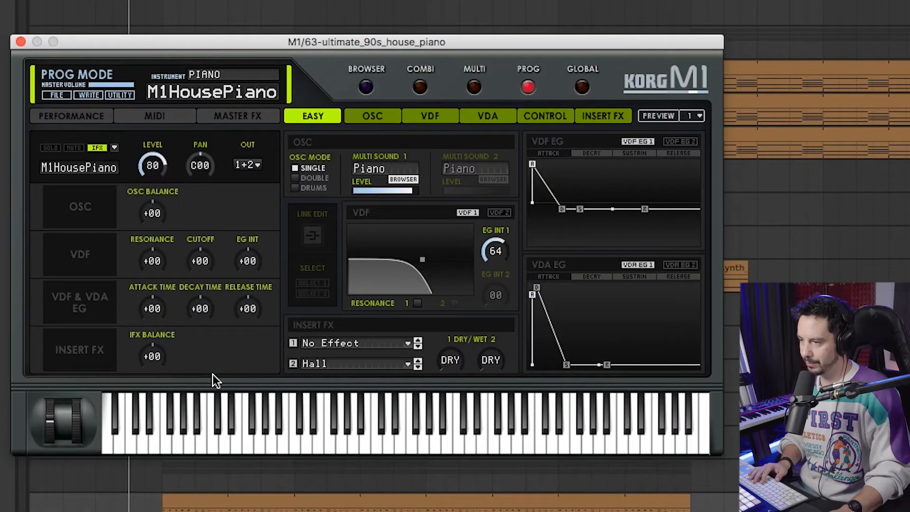
click(214, 502)
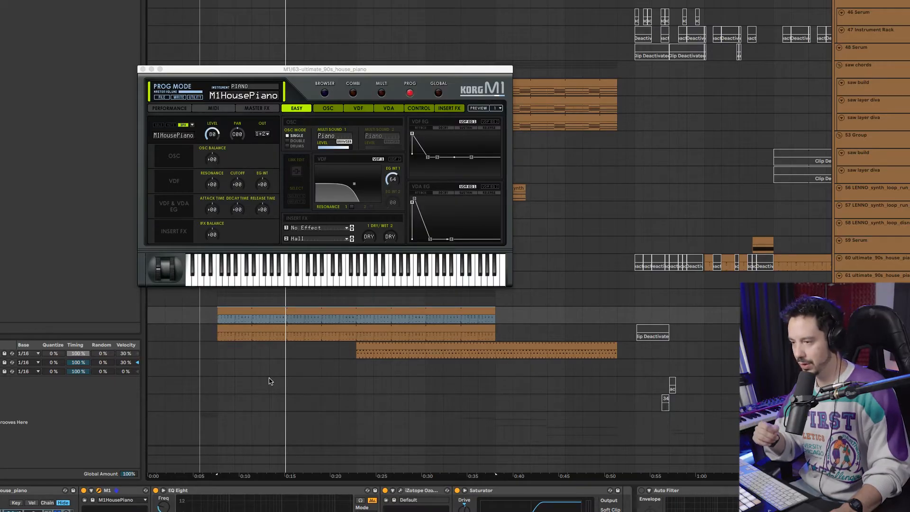
- Inspect the iZotope Ozone Imager's stereo width settings on the M1 piano layer during playback, and close the plug-in window
click(401, 490)
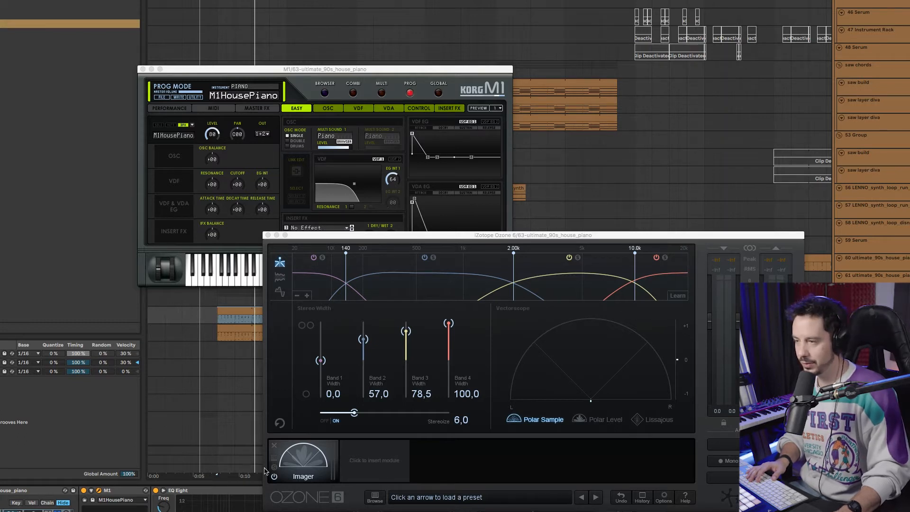
click(267, 236)
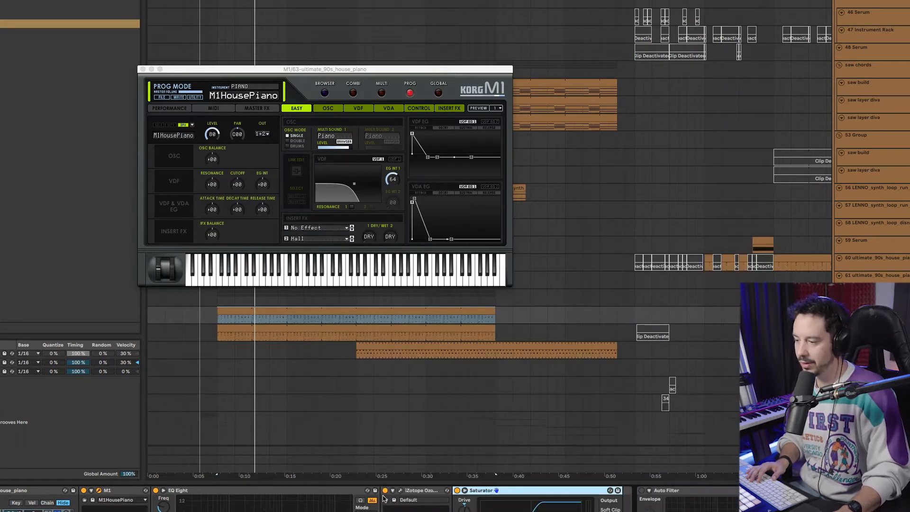
key(space)
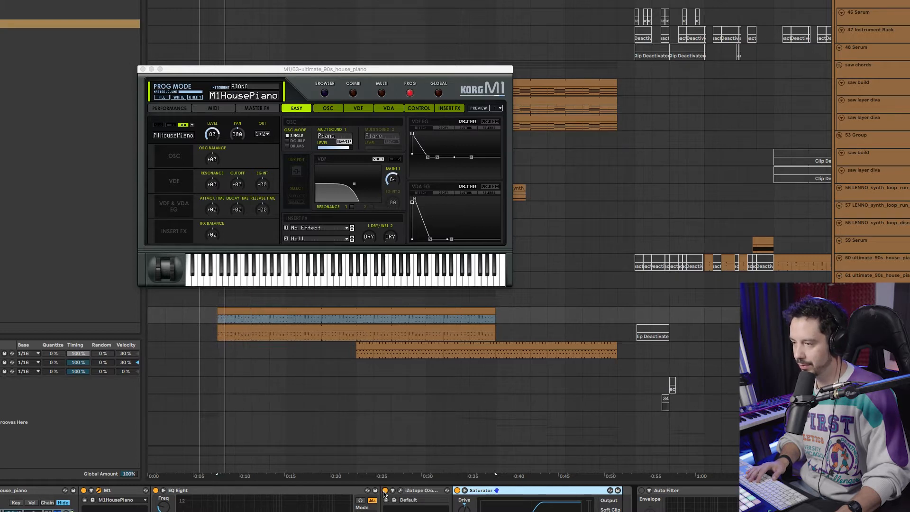
click(401, 491)
click(401, 491)
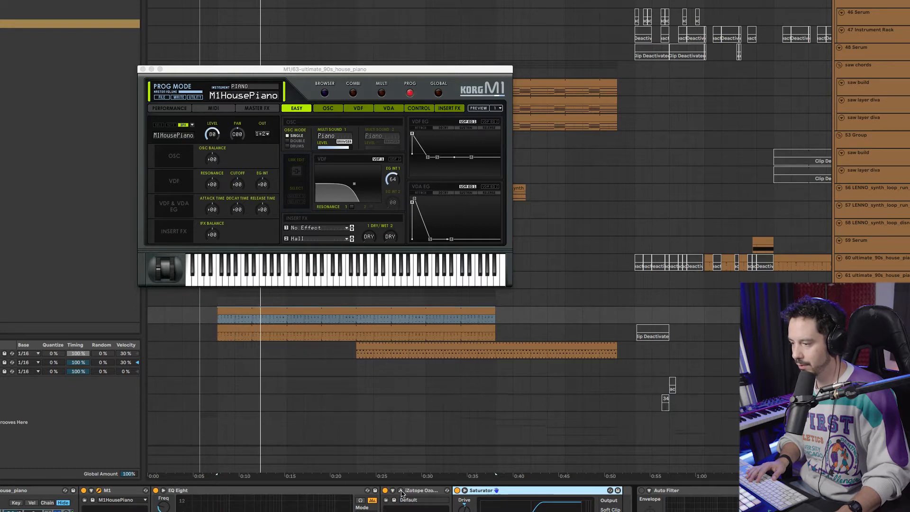
click(401, 491)
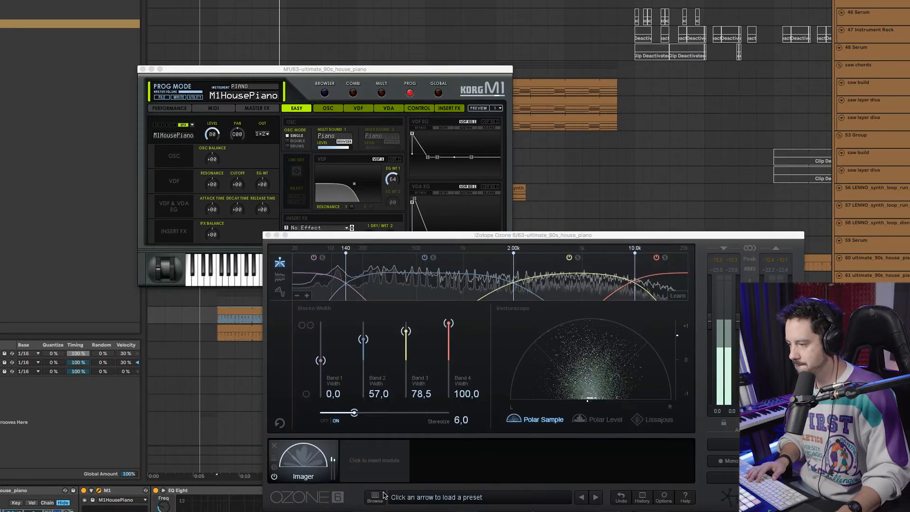
click(268, 235)
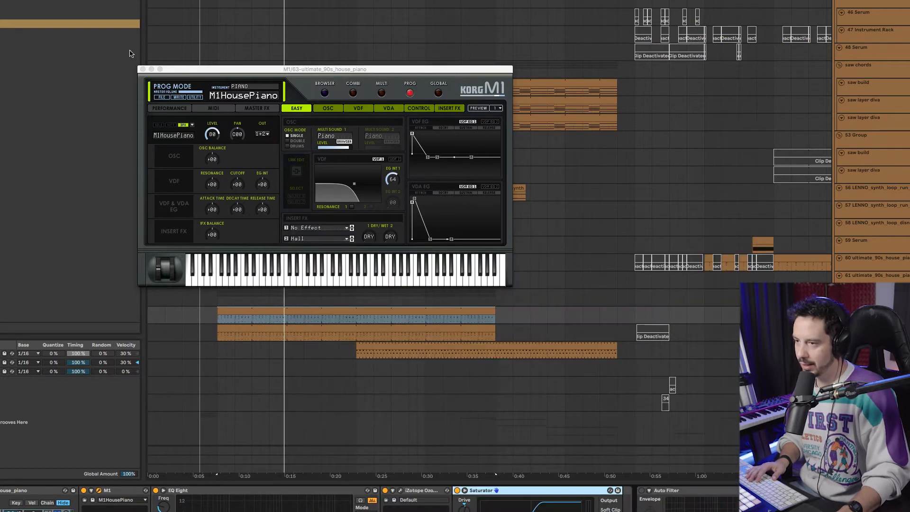
- Close the M1 instrument, switch to the rack's Nexus PN Ballad Grand Piano layer and listen to it
click(143, 69)
click(18, 511)
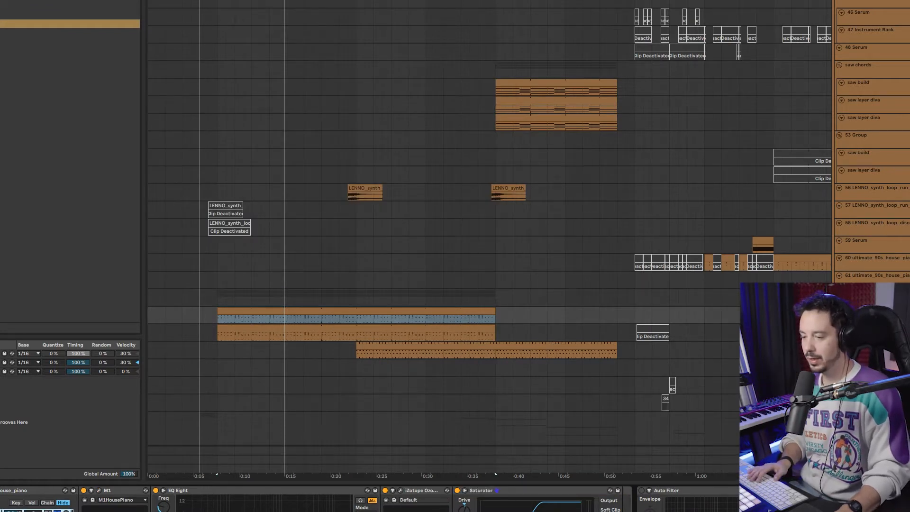
click(19, 511)
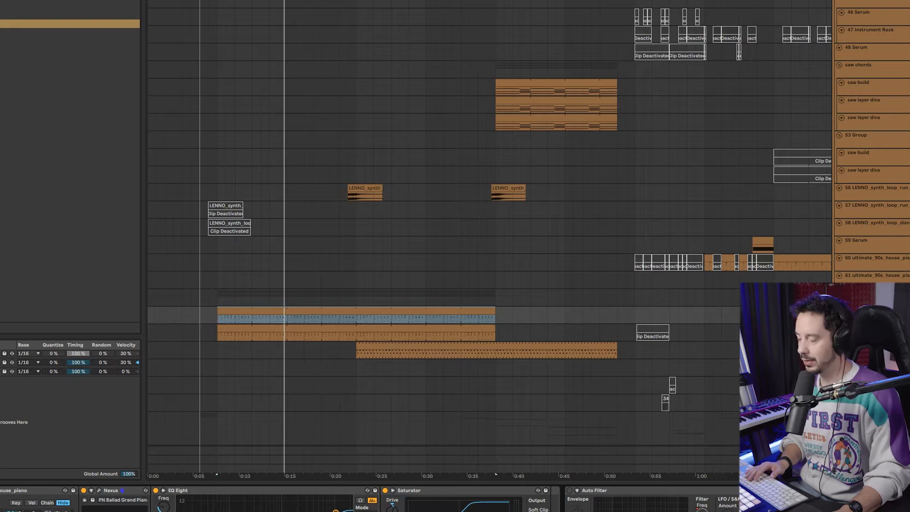
key(space)
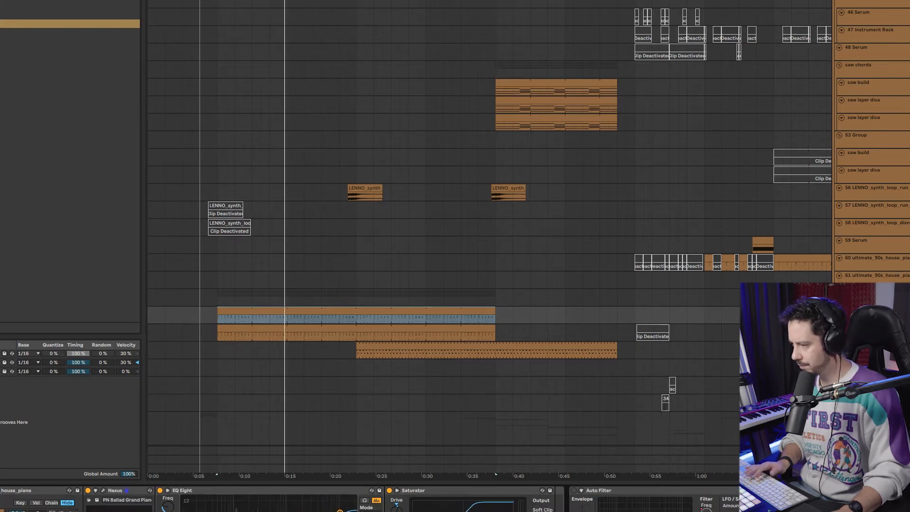
key(space)
- Open Kontakt with The Giant piano on the 64 Kontakt 5 track and listen to this layer
click(871, 329)
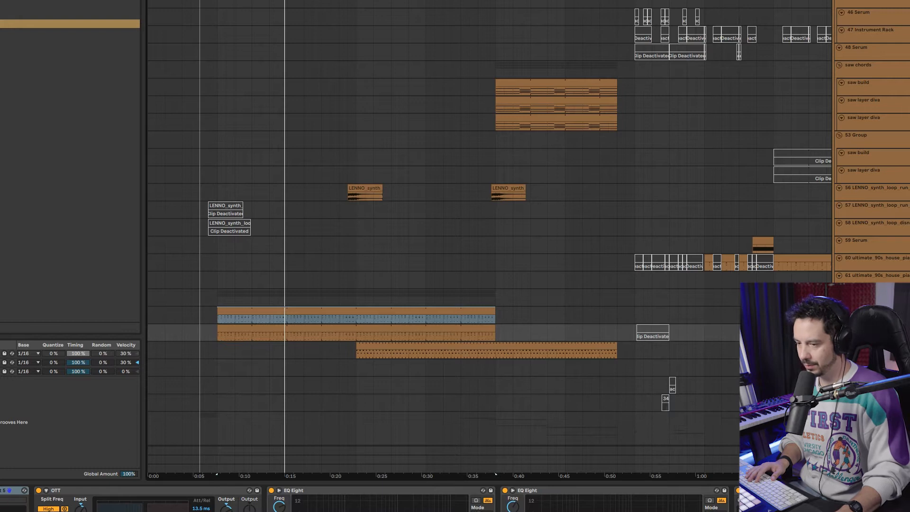
click(0, 490)
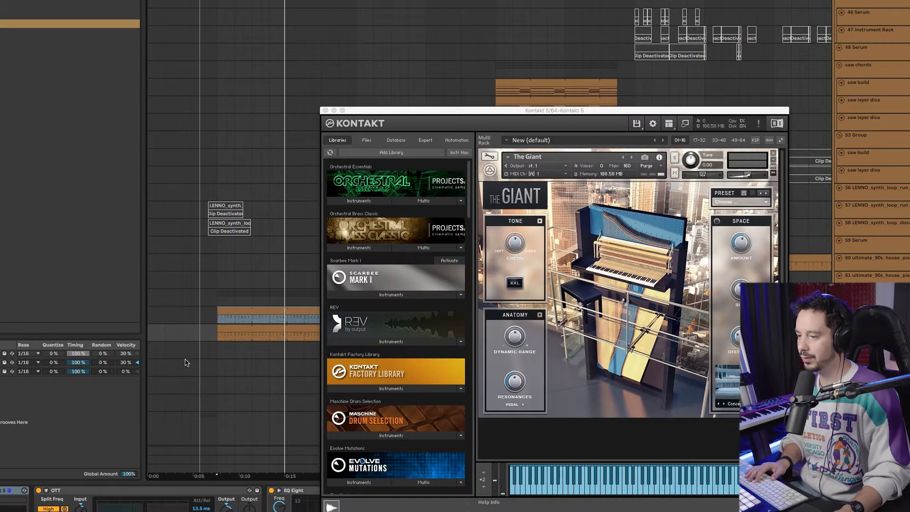
key(space)
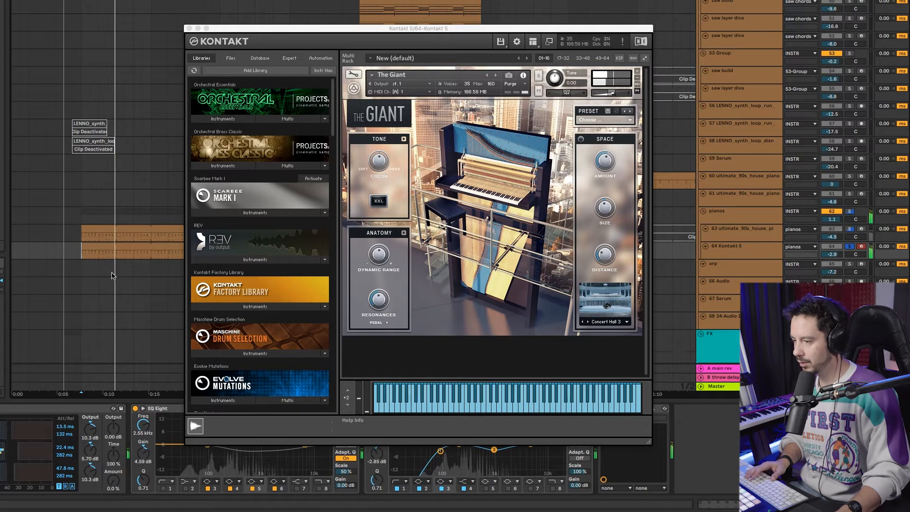
- Toggle the pianos group's solo and play the arrangement from the start of the house piano clip
click(851, 212)
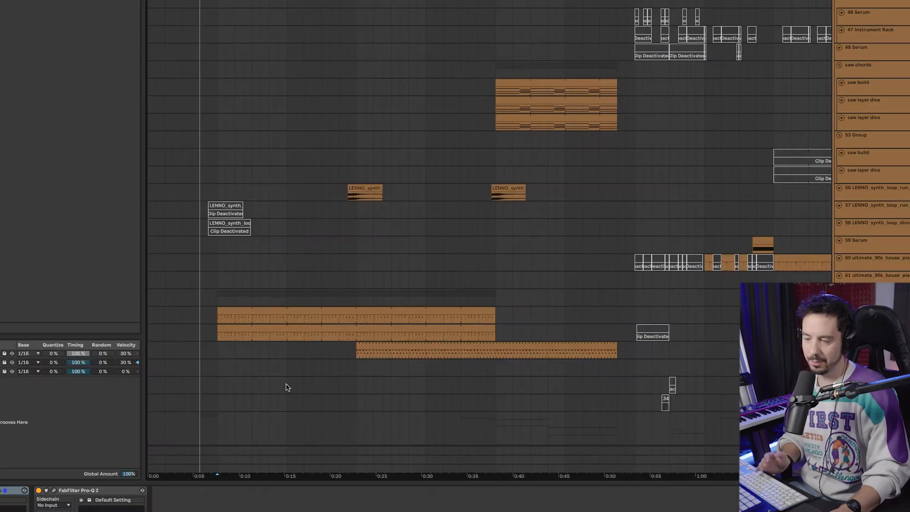
click(219, 323)
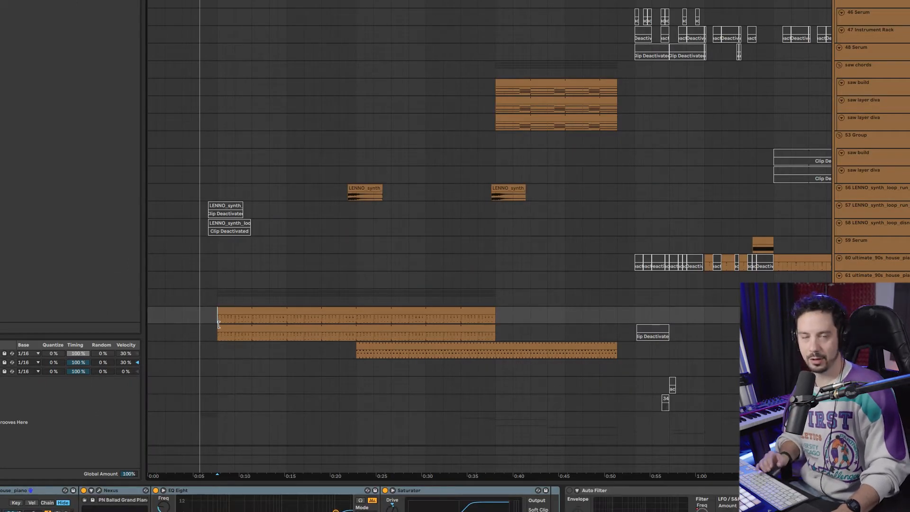
key(space)
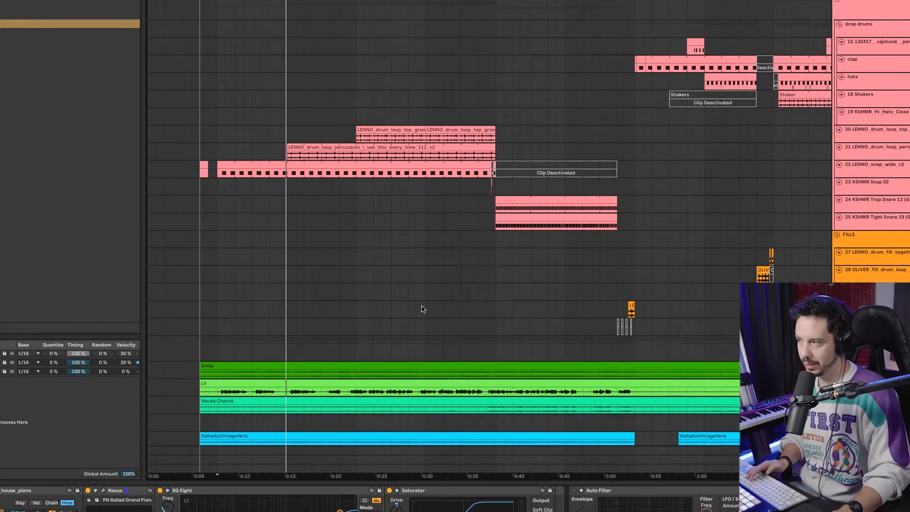
- Find the drop's bass tracks and play the section from the start of the 7 Serum clip
scroll(422, 309, down, 5)
scroll(420, 307, up, 5)
scroll(238, 355, up, 5)
scroll(469, 328, up, 2)
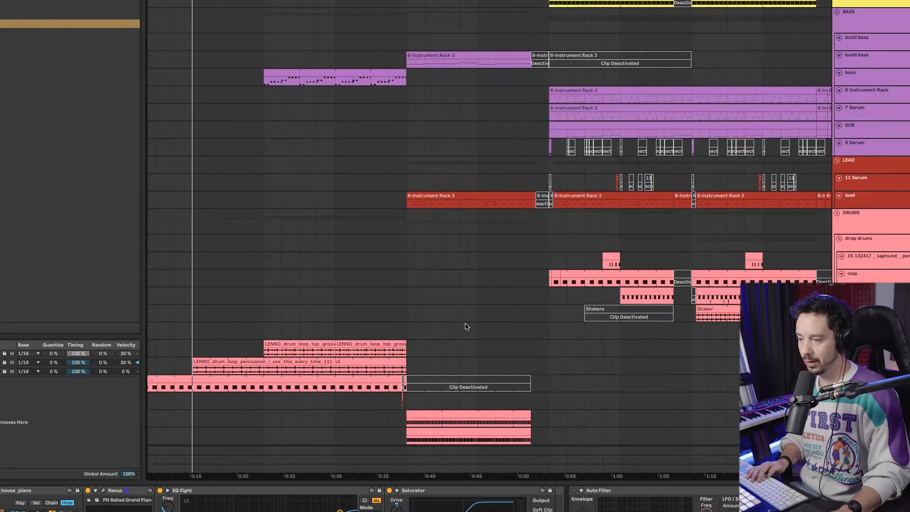
scroll(458, 324, down, 5)
scroll(524, 325, up, 5)
click(539, 130)
scroll(519, 172, down, 4)
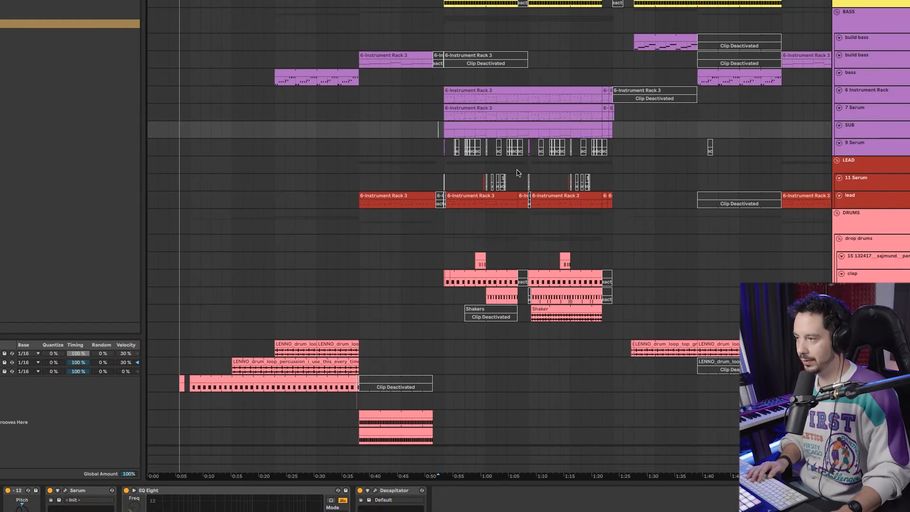
click(442, 116)
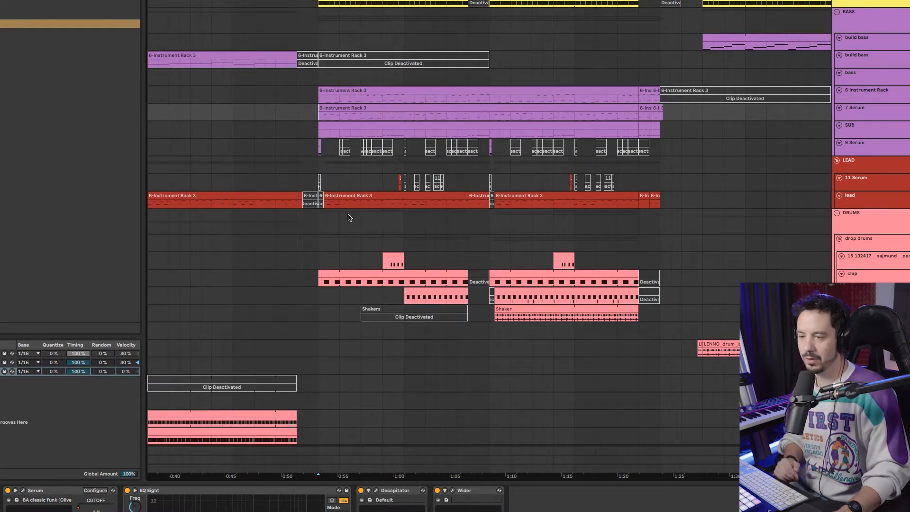
click(892, 4)
key(space)
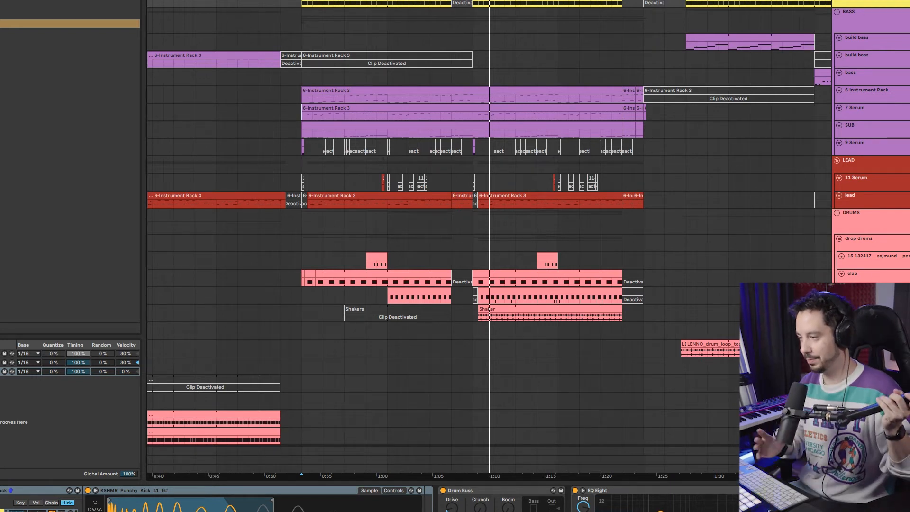
key(space)
- Play the 6 Instrument Rack bass from the start of its clip in the drop
click(299, 102)
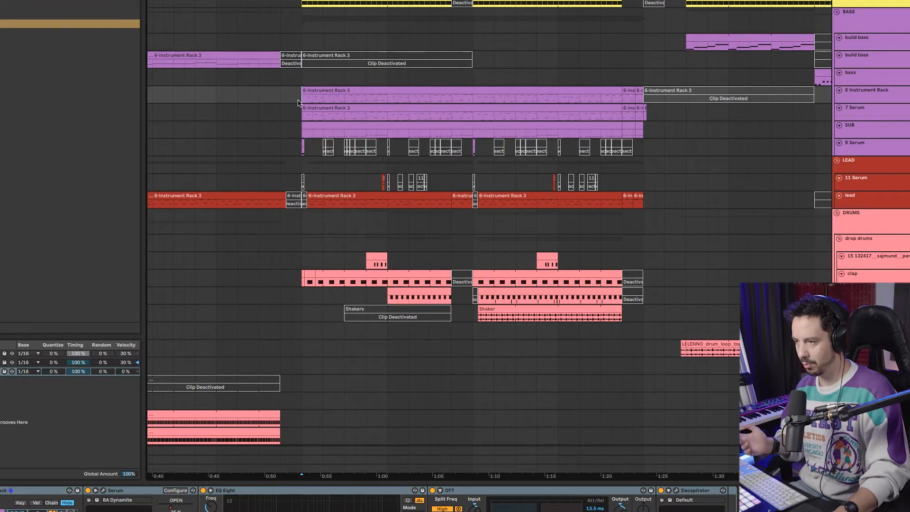
scroll(295, 187, up, 5)
click(309, 113)
scroll(332, 180, down, 1)
click(861, 94)
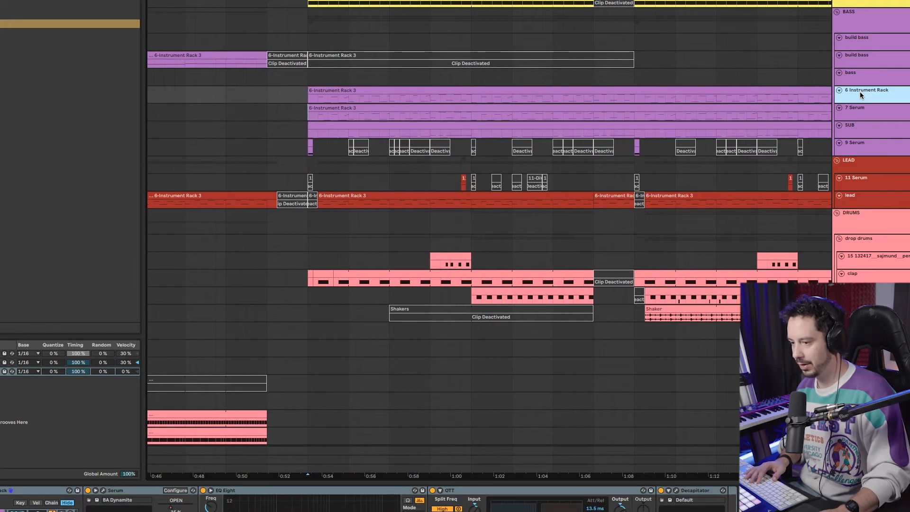
click(308, 99)
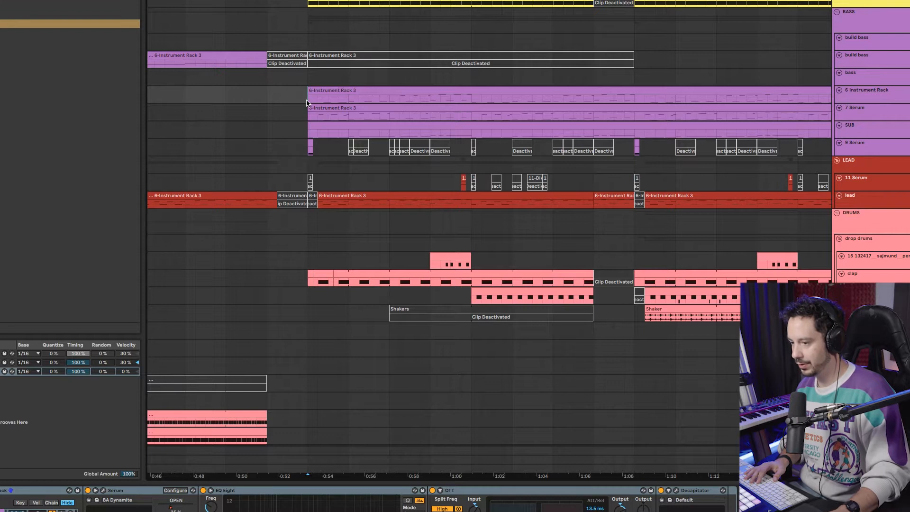
key(space)
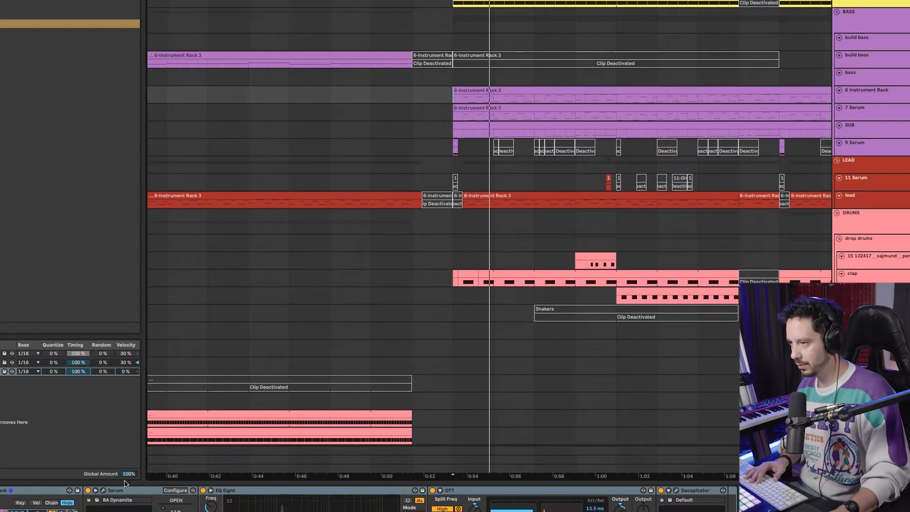
- Enlarge the 6 Instrument Rack track to examine its OPEN automation, and listen to the BA Dynamite bass with Serum open
scroll(410, 222, down, 2)
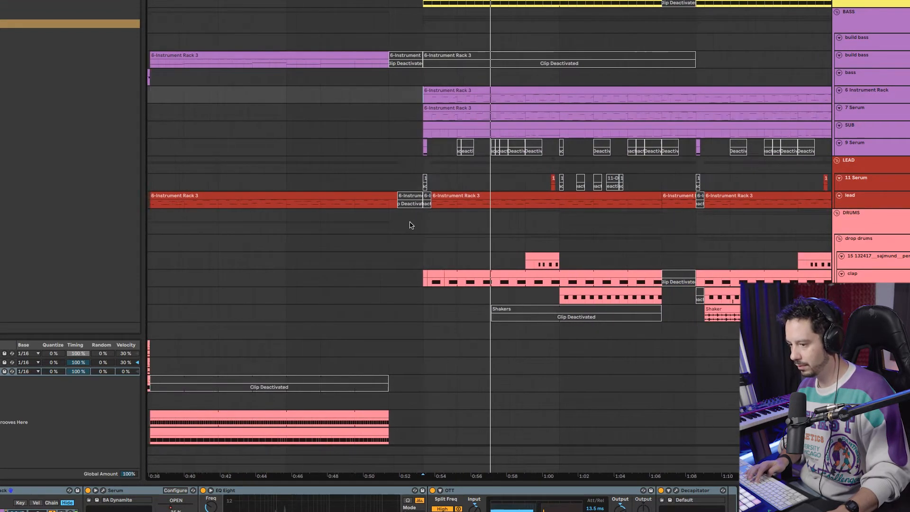
scroll(410, 221, down, 1)
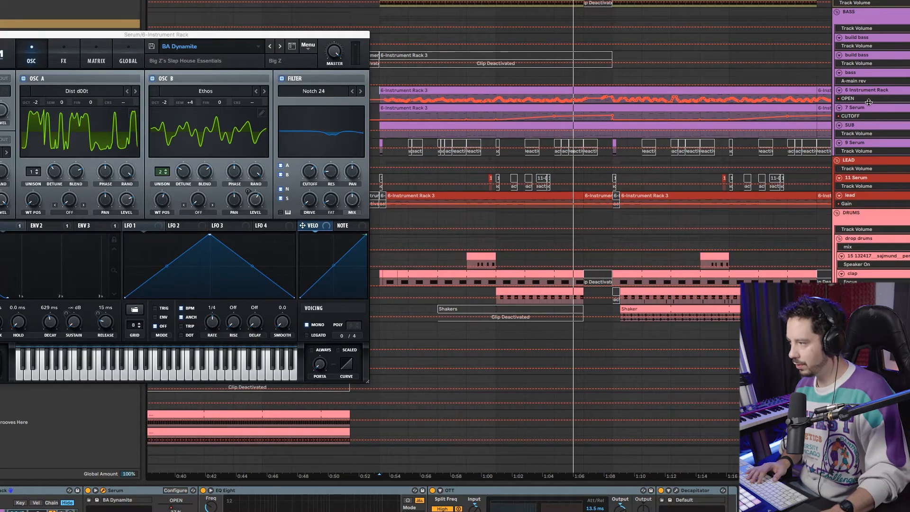
drag(869, 102, 869, 183)
scroll(387, 138, up, 3)
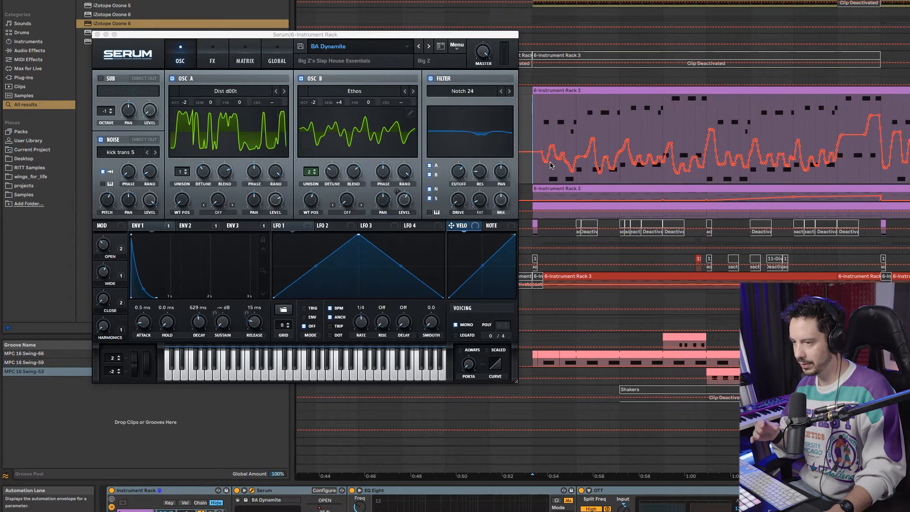
key(space)
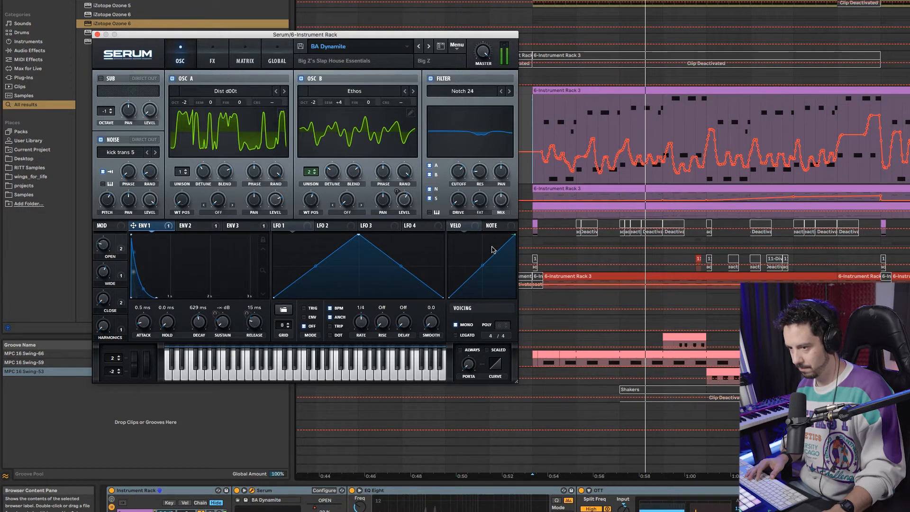
key(space)
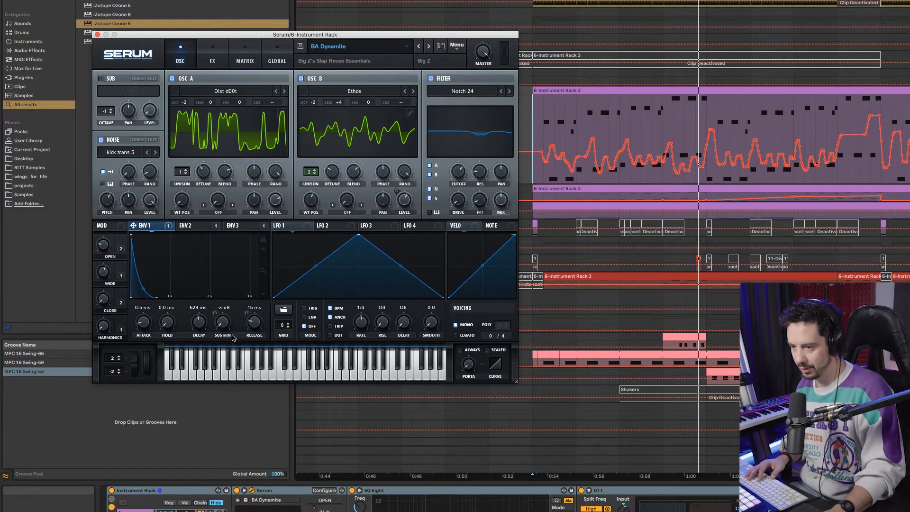
- Play the second bass layer on the 7 Serum track and open its BA_classic_funk patch in Serum
key(space)
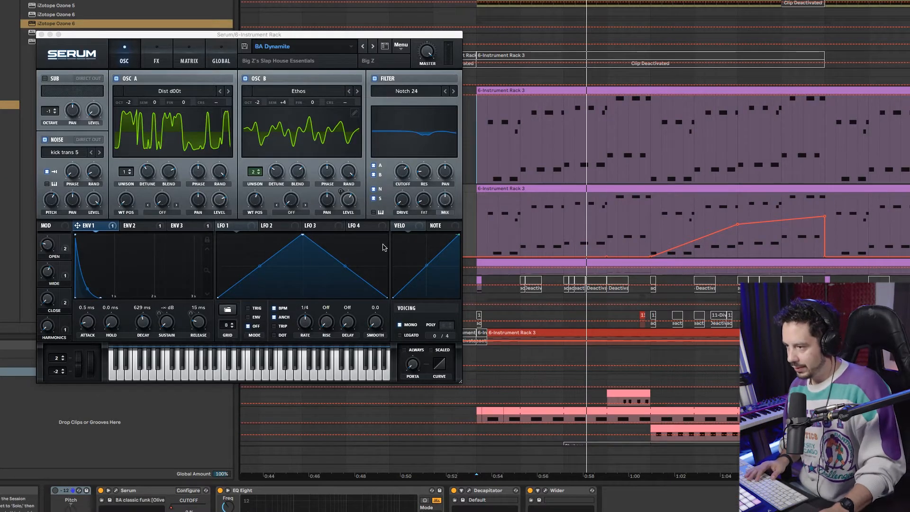
key(space)
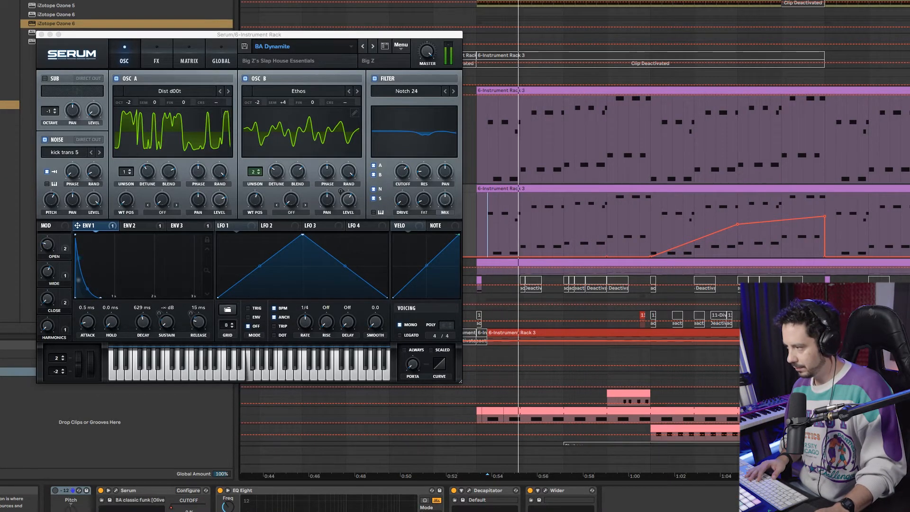
click(115, 492)
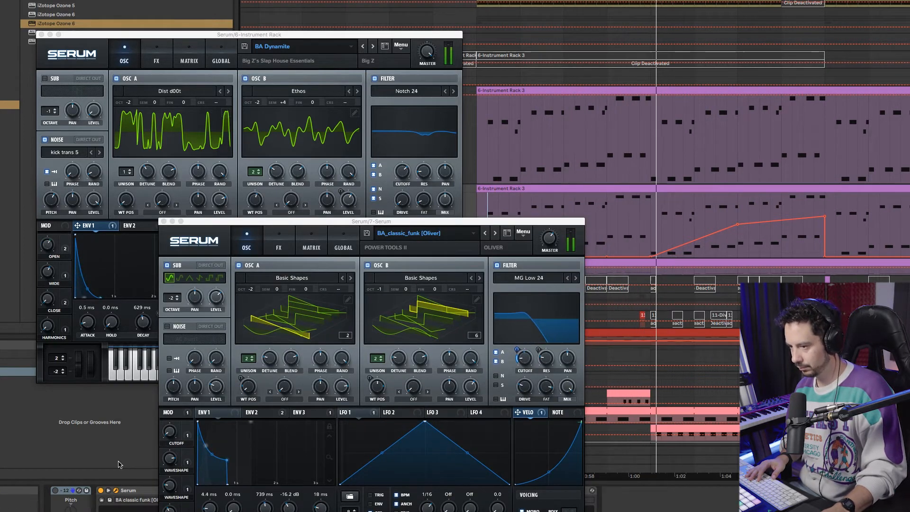
- Move the 7 Serum plug-in window clear of the clips and play the two bass layers from the start of the drop
click(248, 215)
drag(492, 221, 330, 122)
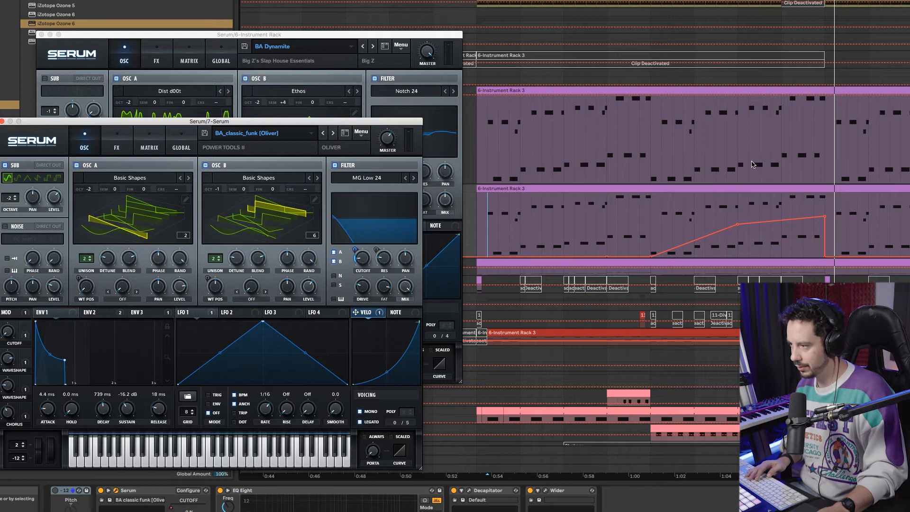
click(907, 91)
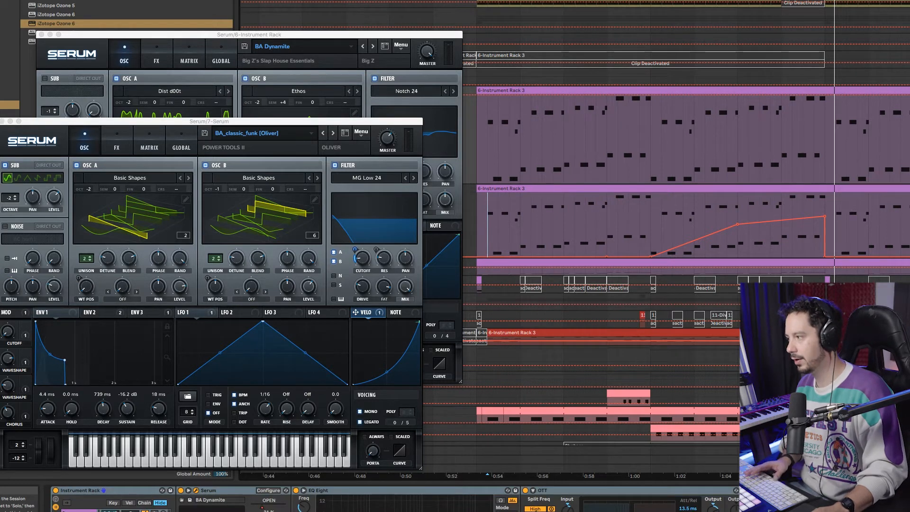
key(space)
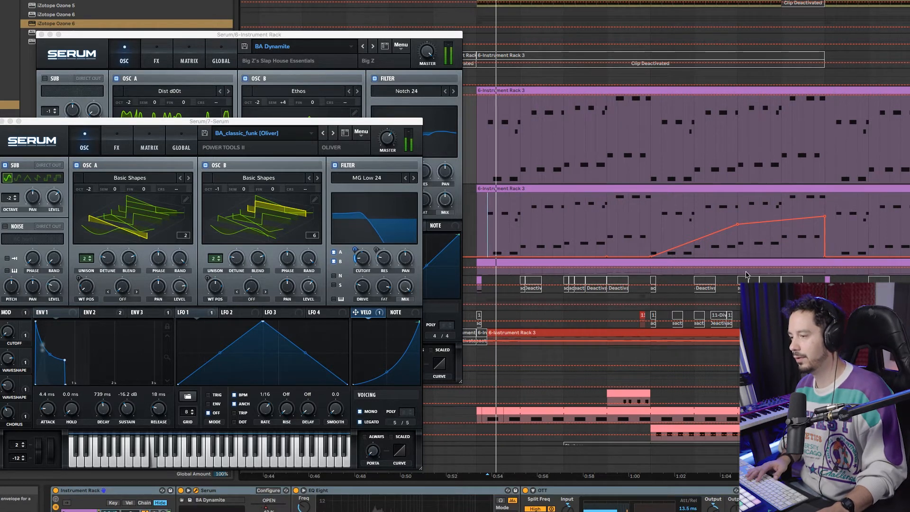
- Enlarge the SUB track, set playback to the start of its clip, and close both bass layers' Serum windows
click(905, 261)
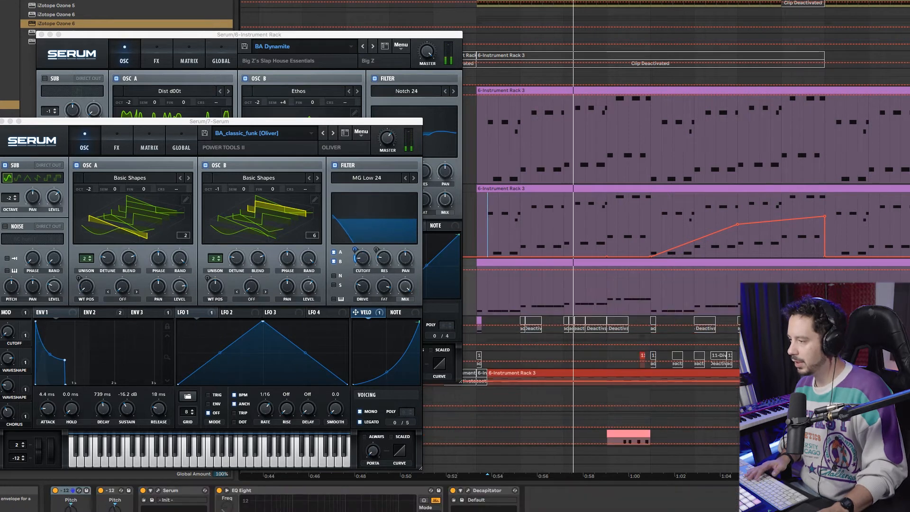
click(480, 308)
click(3, 122)
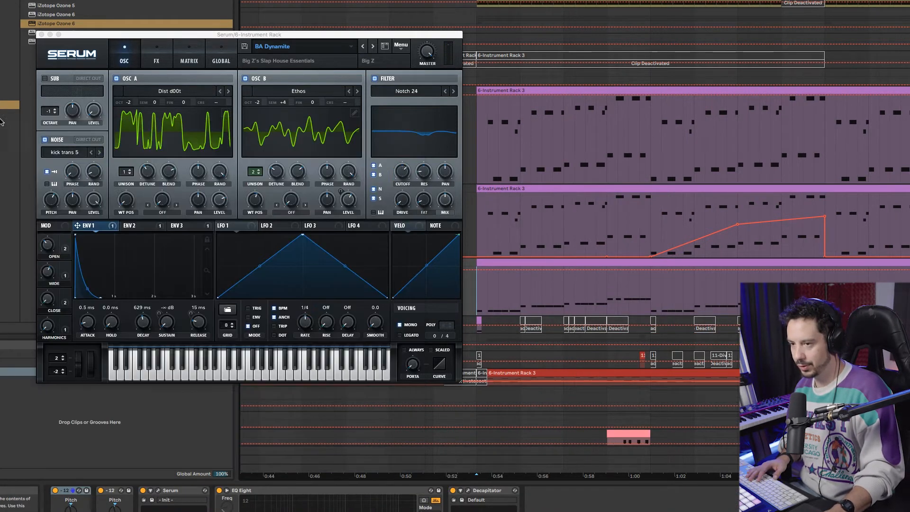
click(43, 34)
- Open the SUB track's Serum to examine its oscillator and distortion effect, and play the sub bass in the drop
click(162, 491)
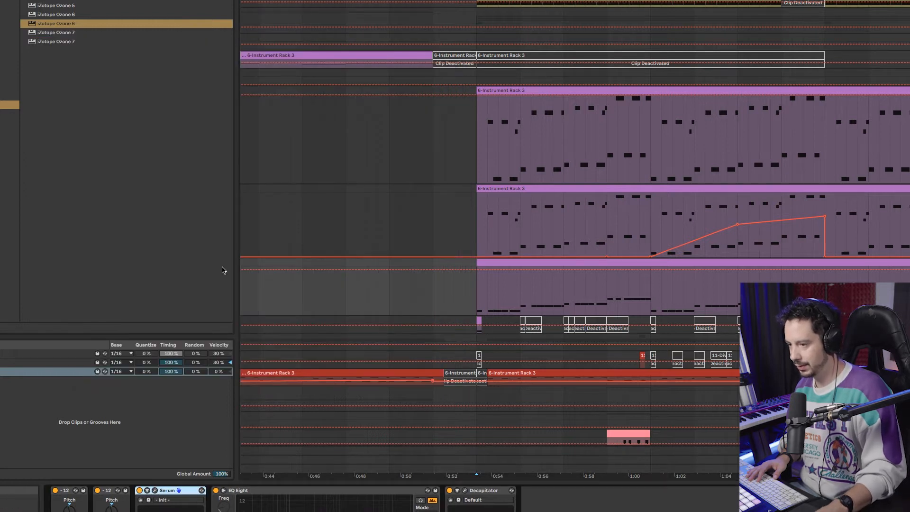
click(154, 491)
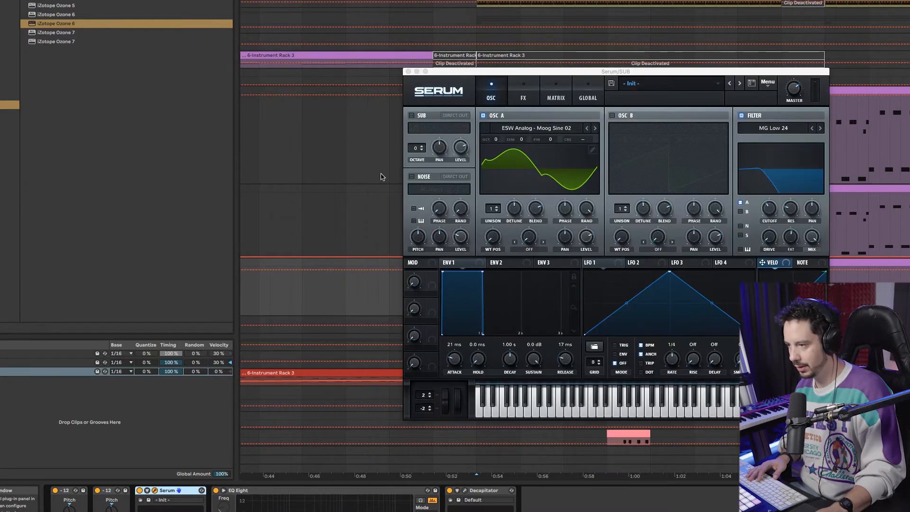
drag(499, 72, 144, 63)
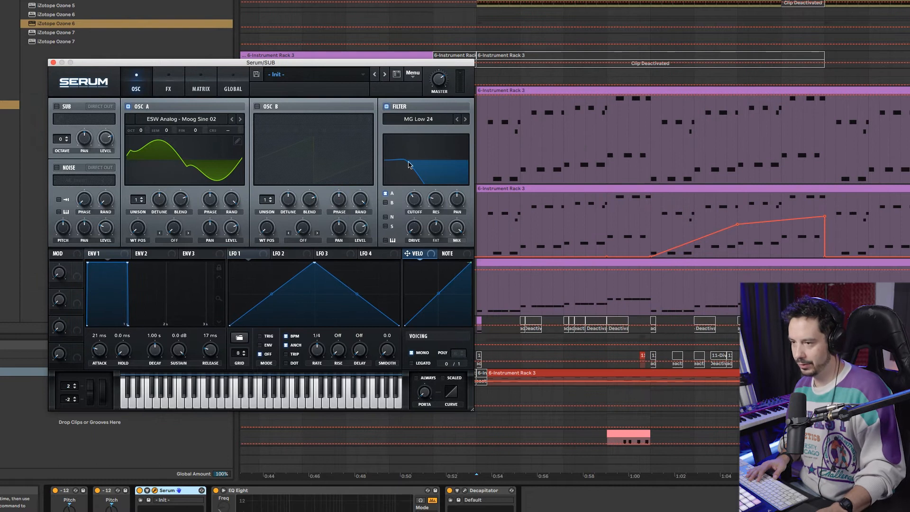
click(167, 84)
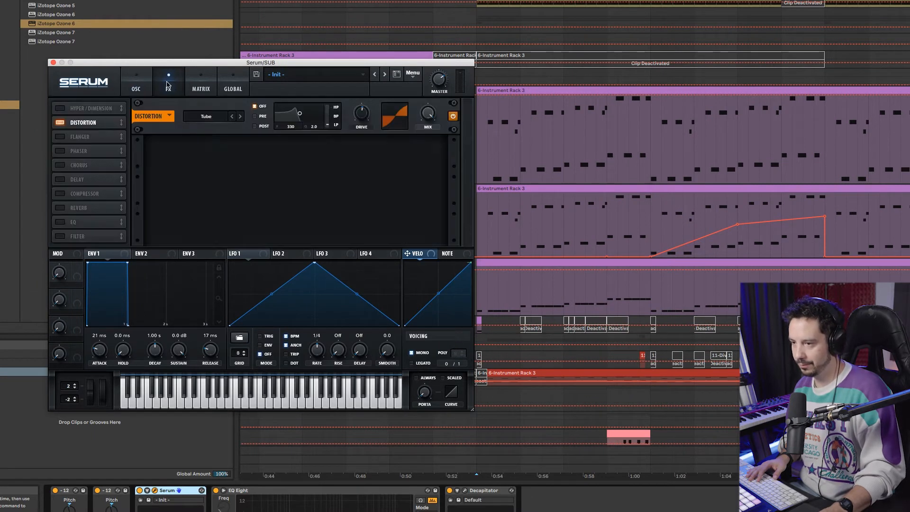
click(137, 87)
drag(335, 63, 259, 43)
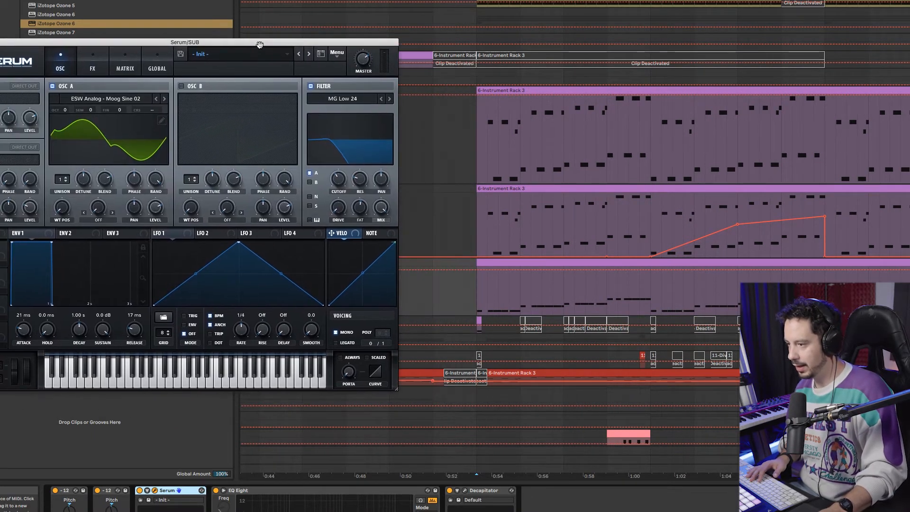
key(space)
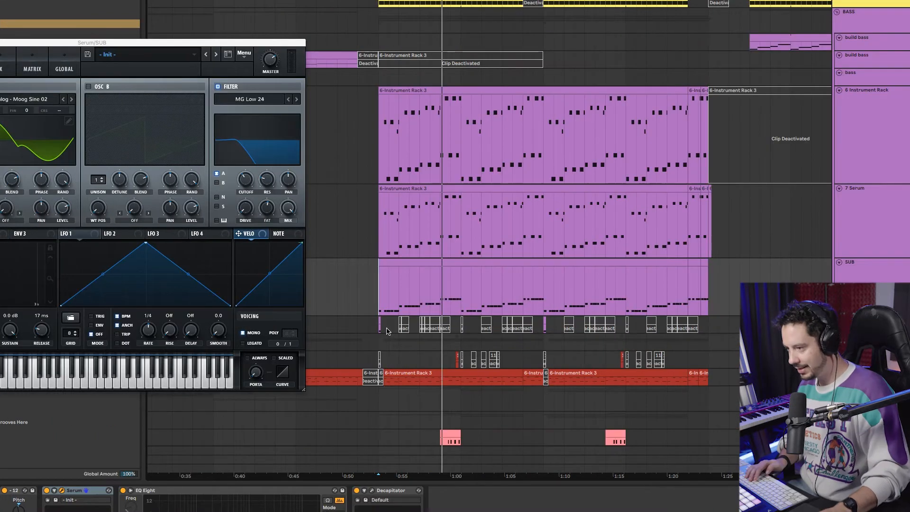
- Enlarge the lead track, hide the plug-in window, and play the lead from the start of the drop
scroll(357, 369, down, 5)
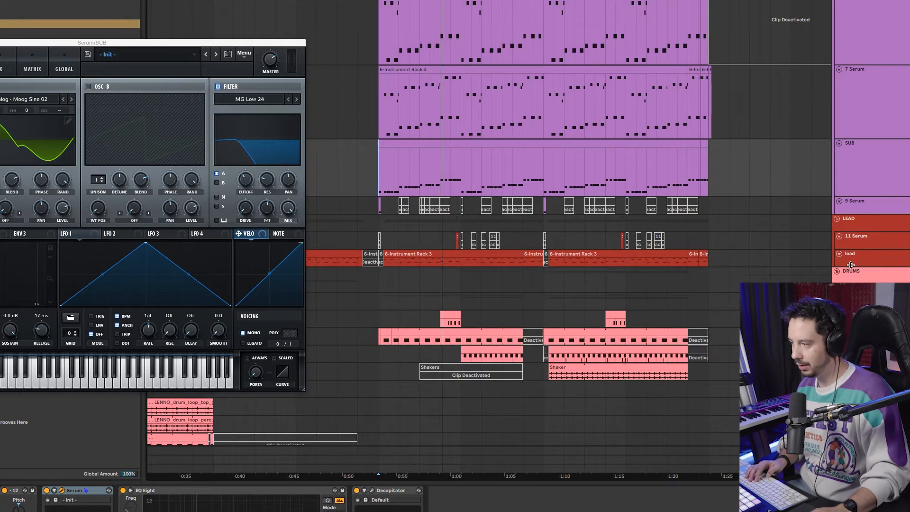
drag(851, 265, 851, 314)
scroll(481, 310, up, 4)
scroll(456, 339, left, 4)
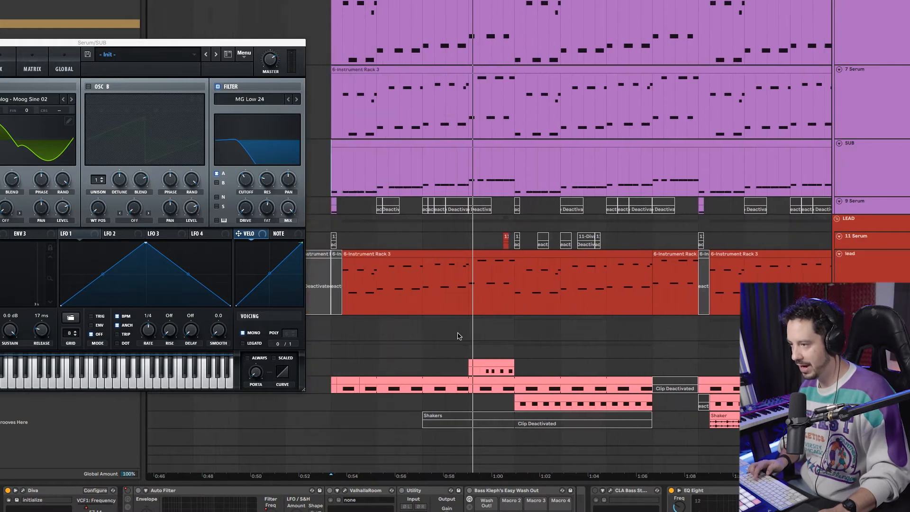
click(381, 296)
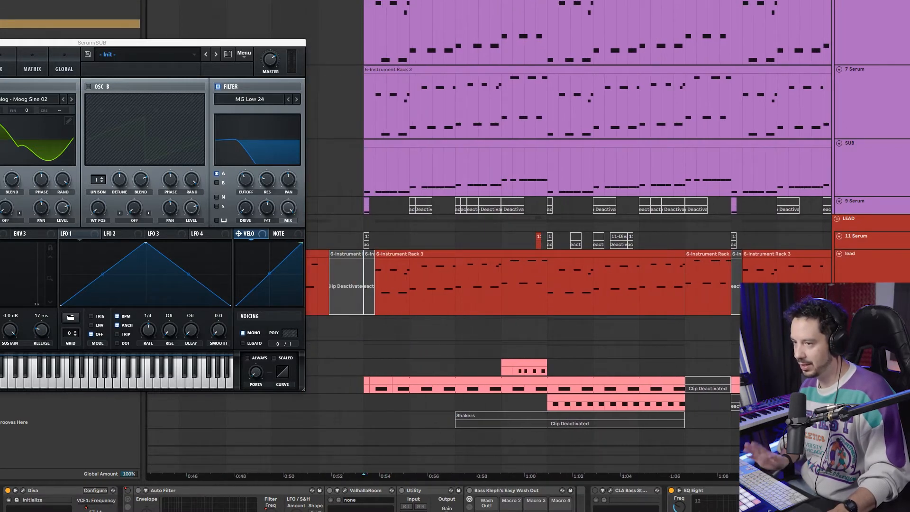
key(super+alt+p)
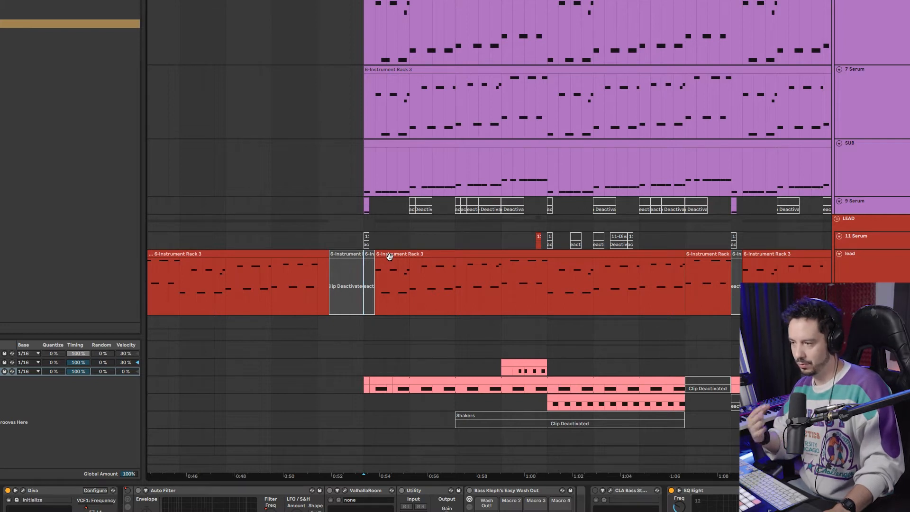
key(space)
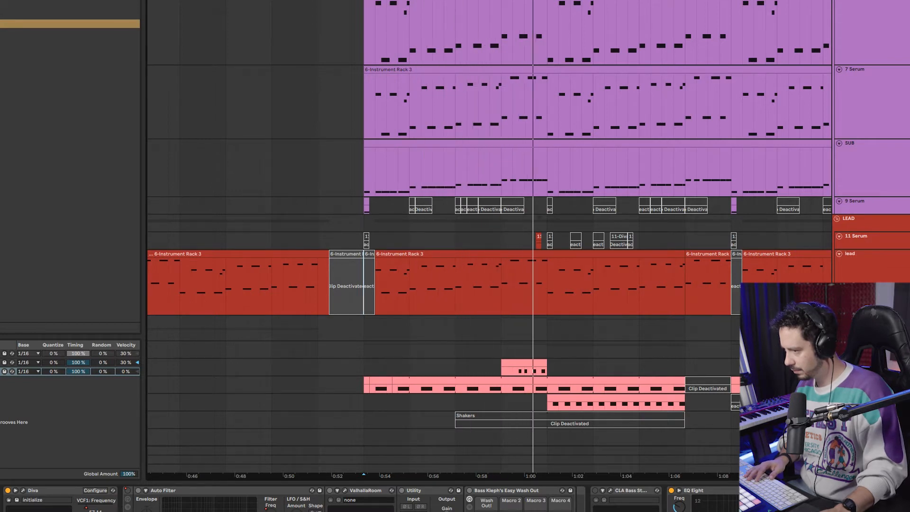
- Inspect the short 11 Serum clip above the lead, and play the bass group from the start of the drop
click(533, 246)
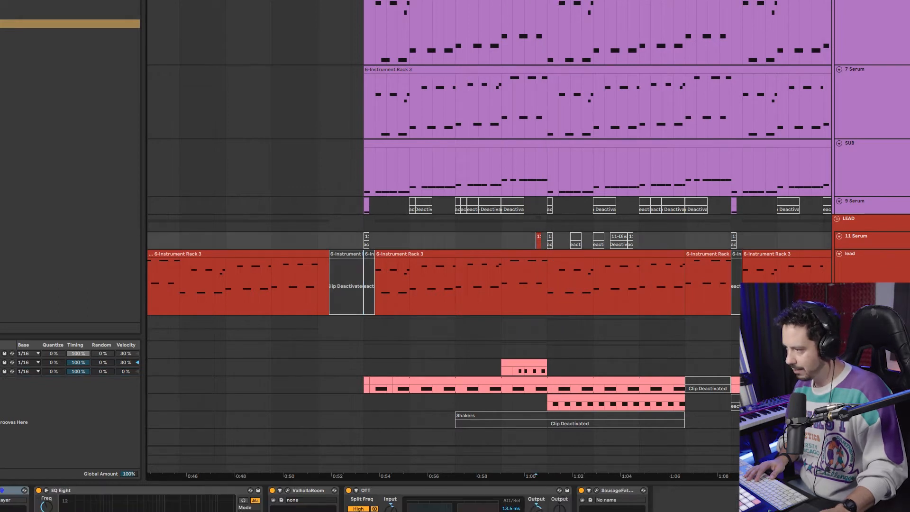
click(524, 244)
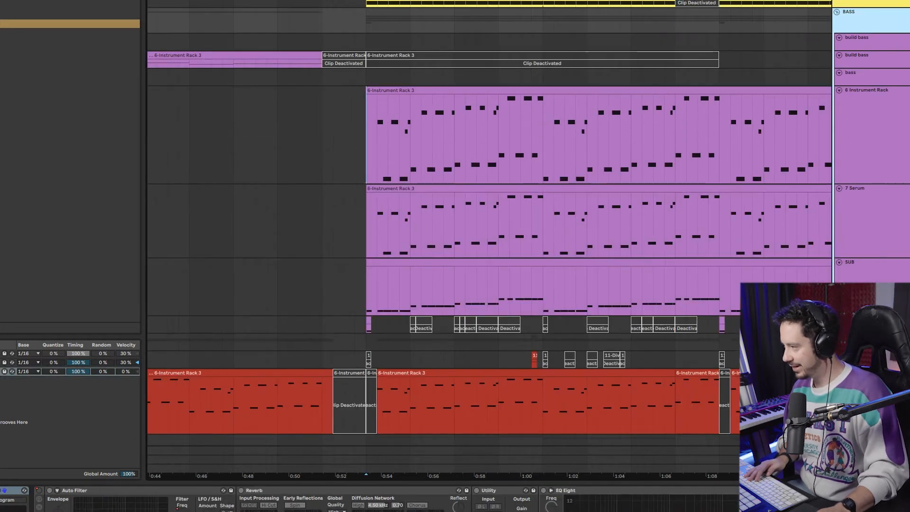
scroll(890, 234, down, 5)
key(space)
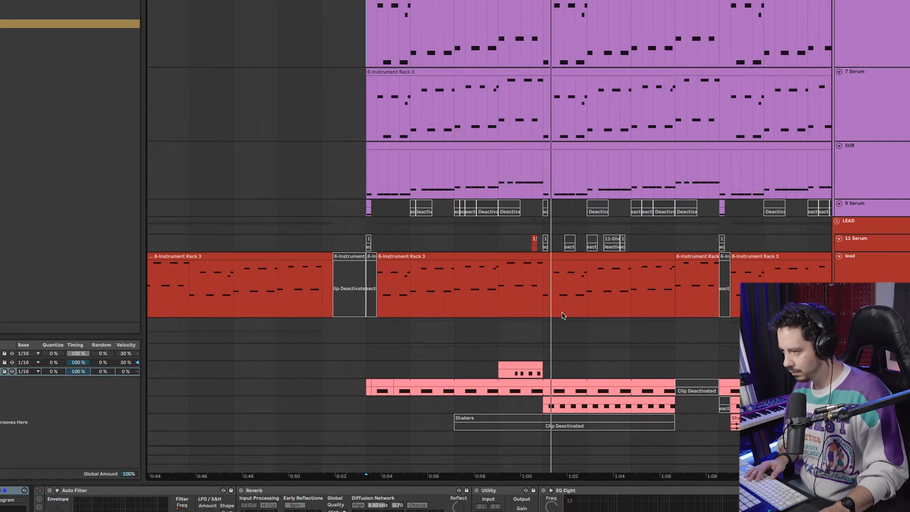
- Find the drop's drum tracks below the lead and select the DRUMS group
scroll(491, 363, down, 5)
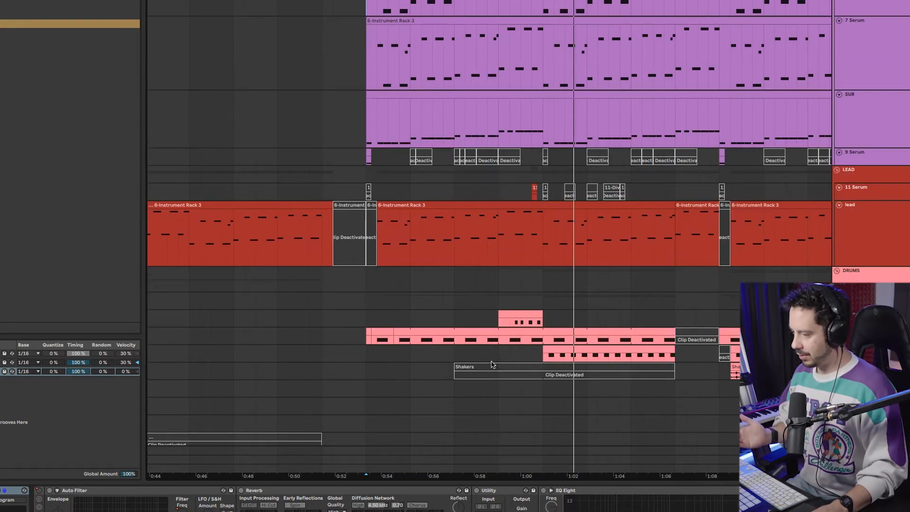
scroll(491, 363, down, 3)
click(851, 203)
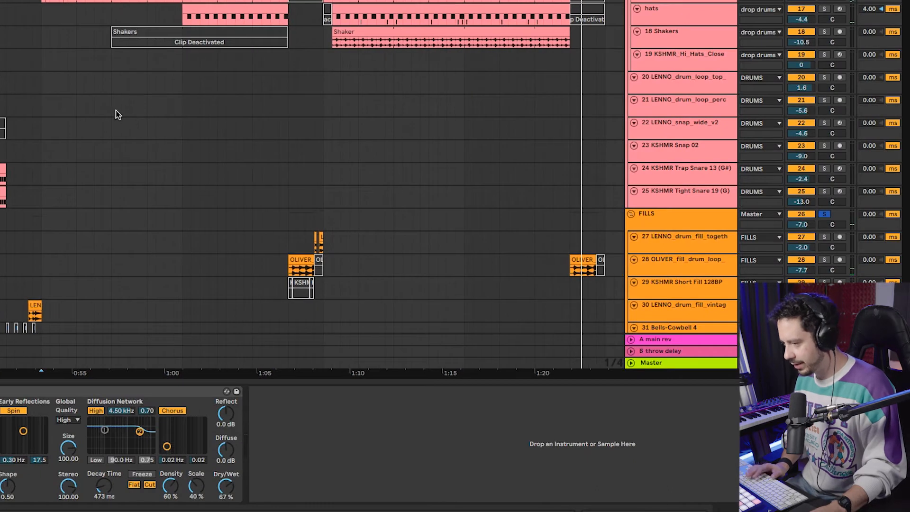
- Solo the clap track in the drop and select the reverb chain in its Audio Effect Rack
click(191, 1)
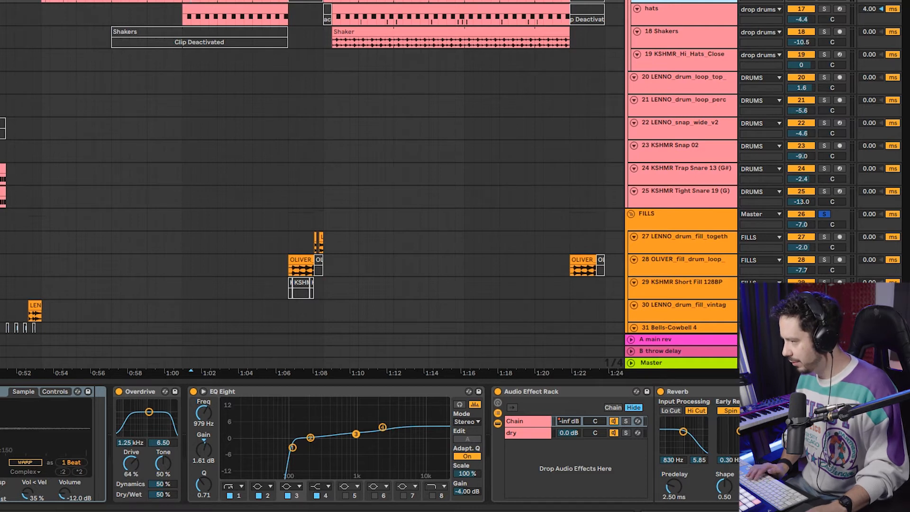
key(s)
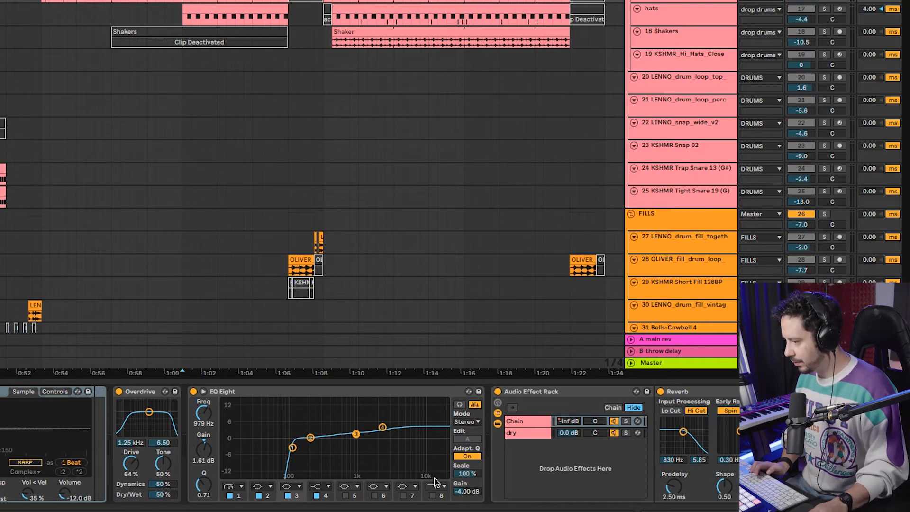
scroll(435, 483, right, 5)
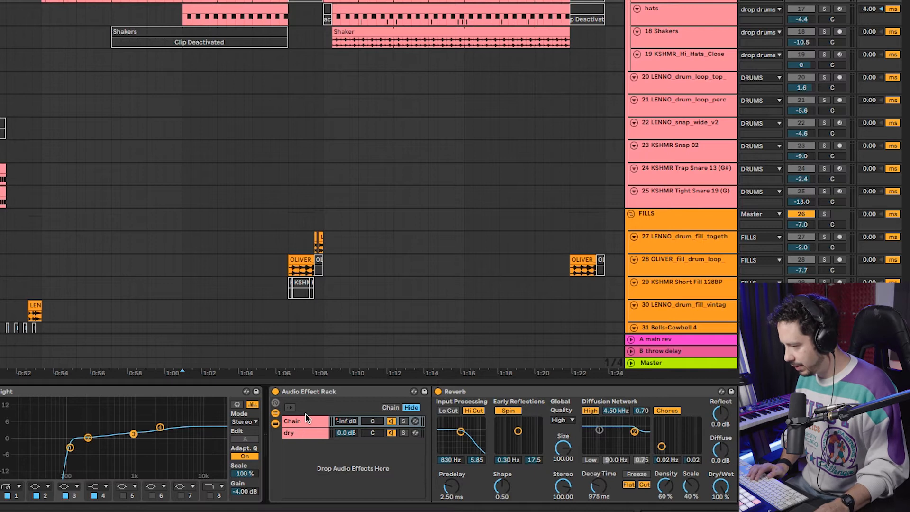
click(309, 422)
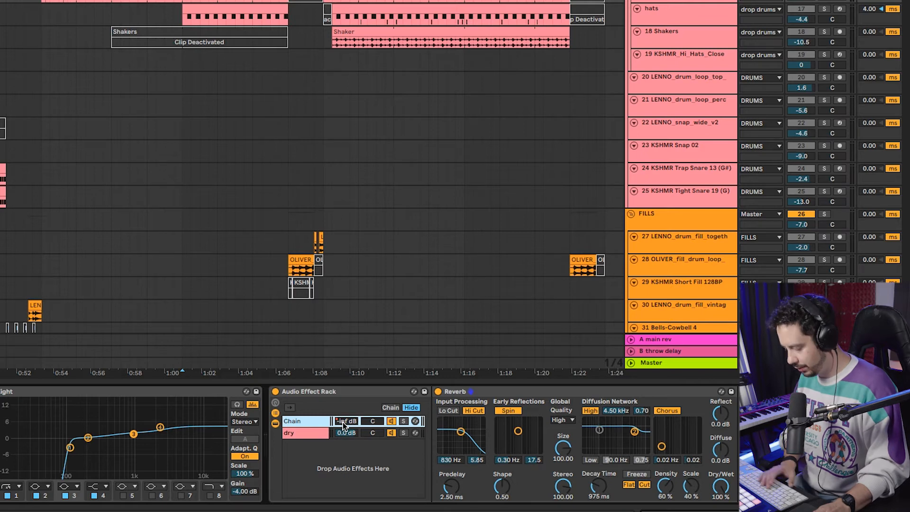
- Enlarge the clap track to examine its Chain Volume automation, and play the section before returning to the clip view
key(a)
drag(652, 3, 660, 55)
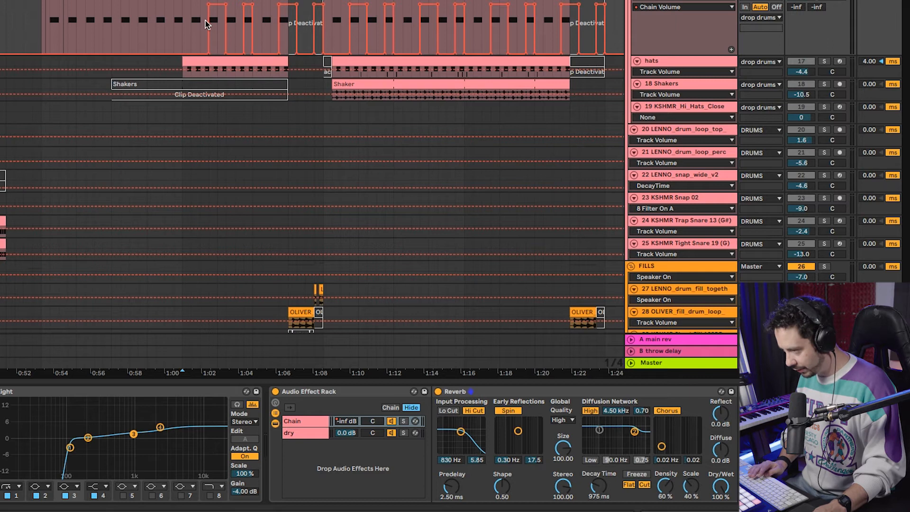
scroll(222, 31, up, 4)
key(space)
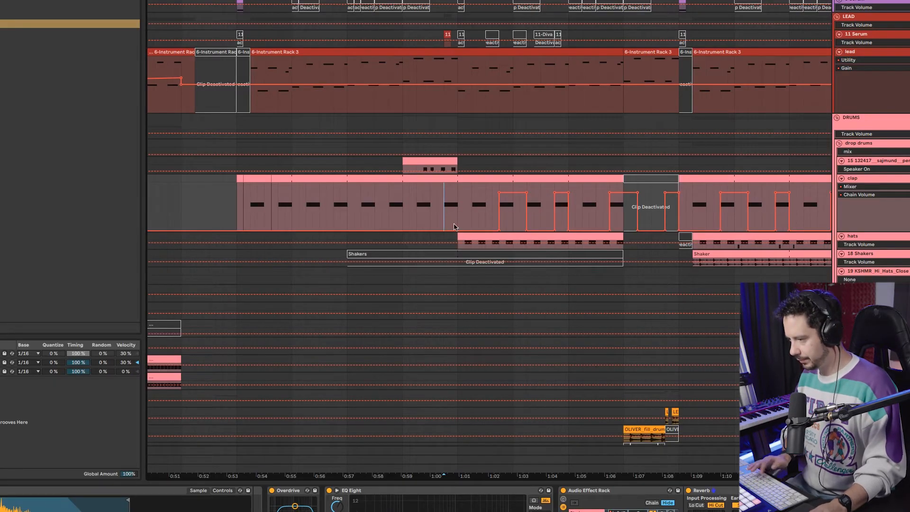
key(a)
- Find the vocal drop tracks and set playback to the start of the 42 vocals_chorus chops above the 43 MIDI clip
scroll(464, 233, down, 5)
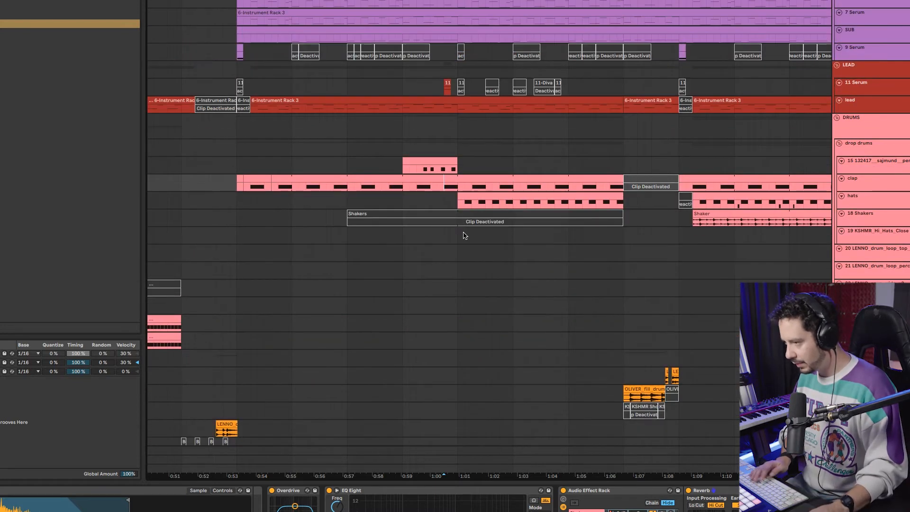
scroll(464, 256, down, 8)
scroll(468, 285, down, 10)
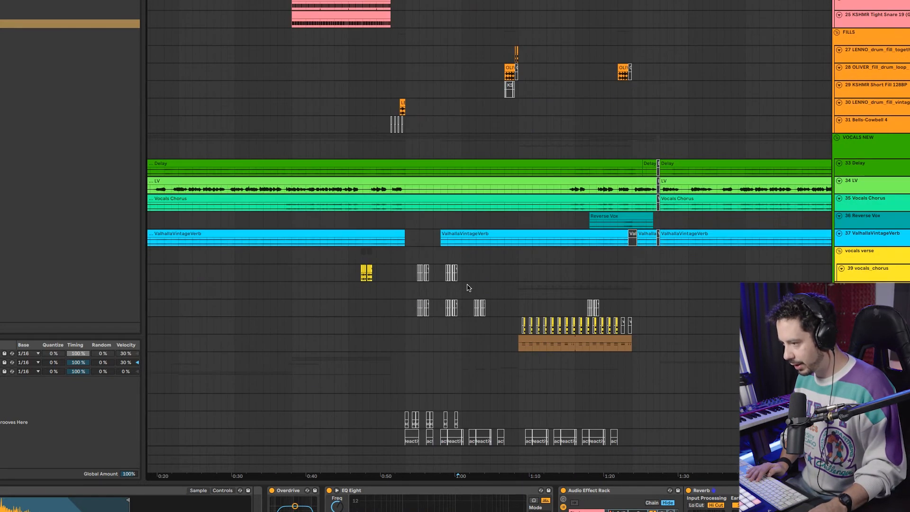
scroll(467, 288, down, 5)
scroll(554, 256, down, 4)
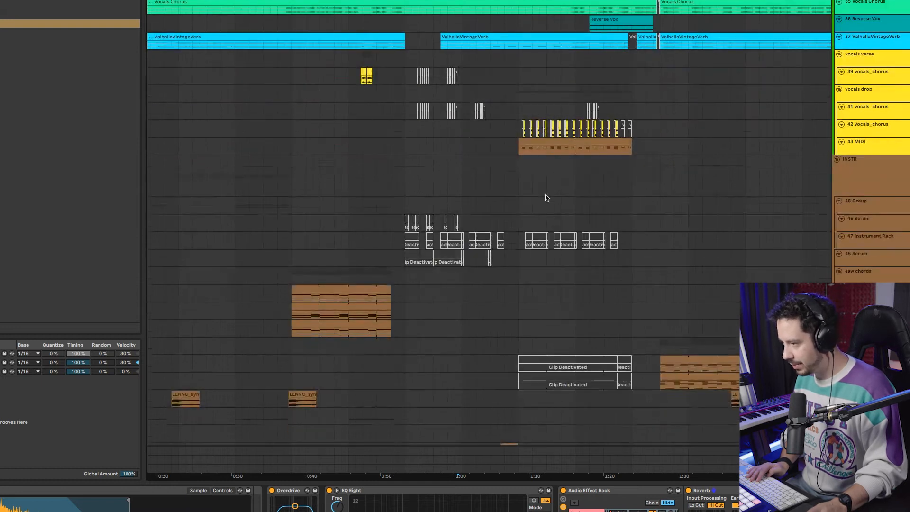
scroll(544, 197, up, 5)
click(426, 134)
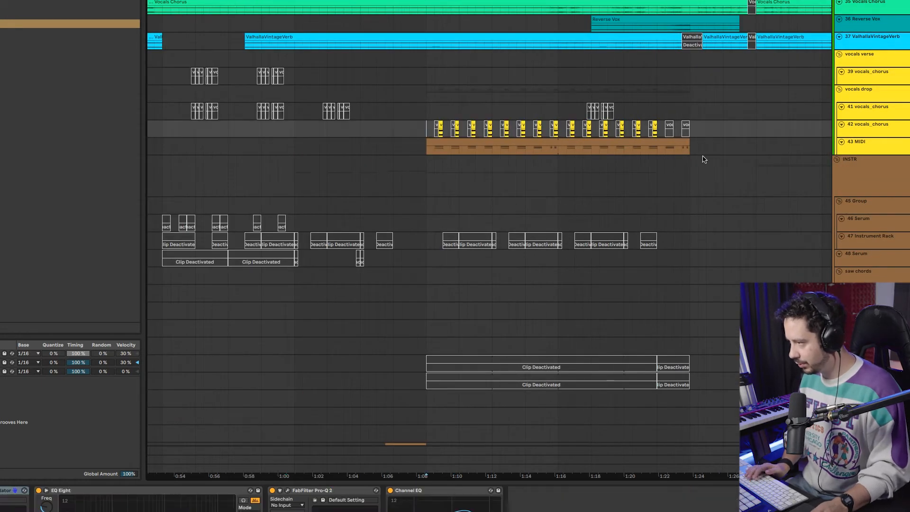
click(855, 145)
click(427, 136)
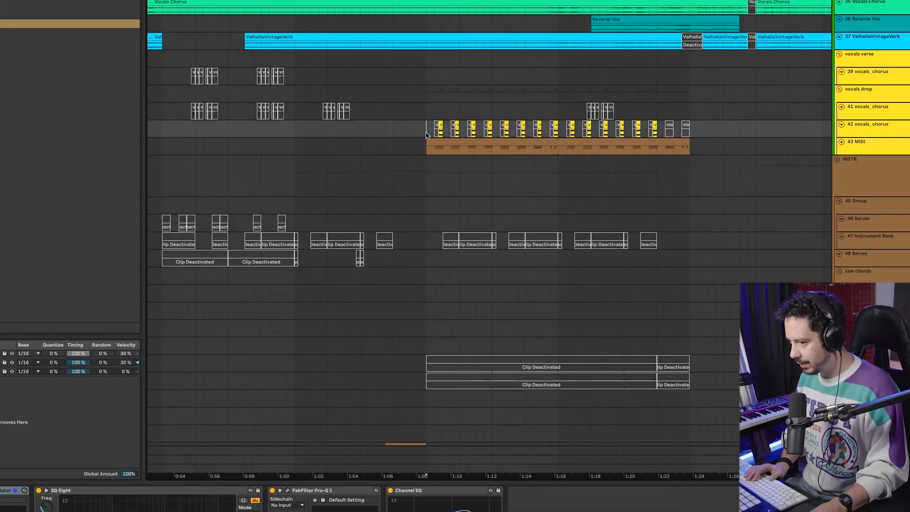
- Open Manipulator on the 42 vocals_chorus track to examine its settings, and select that track
click(1, 491)
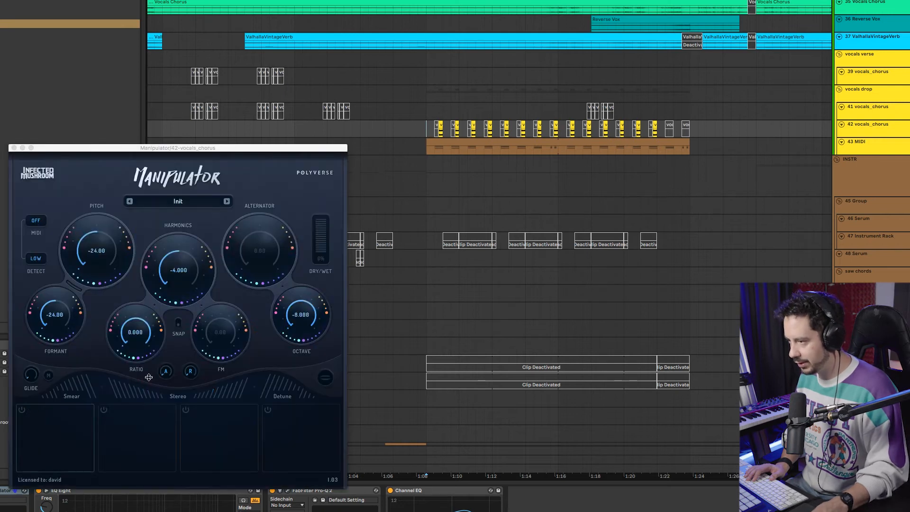
mouse_move(260, 149)
mouse_down()
mouse_move(272, 139)
mouse_move(261, 136)
mouse_up()
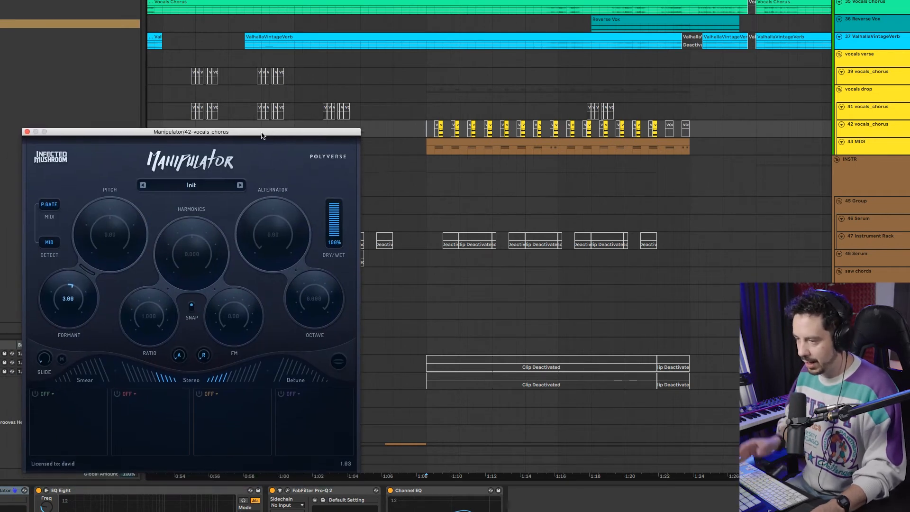
click(871, 135)
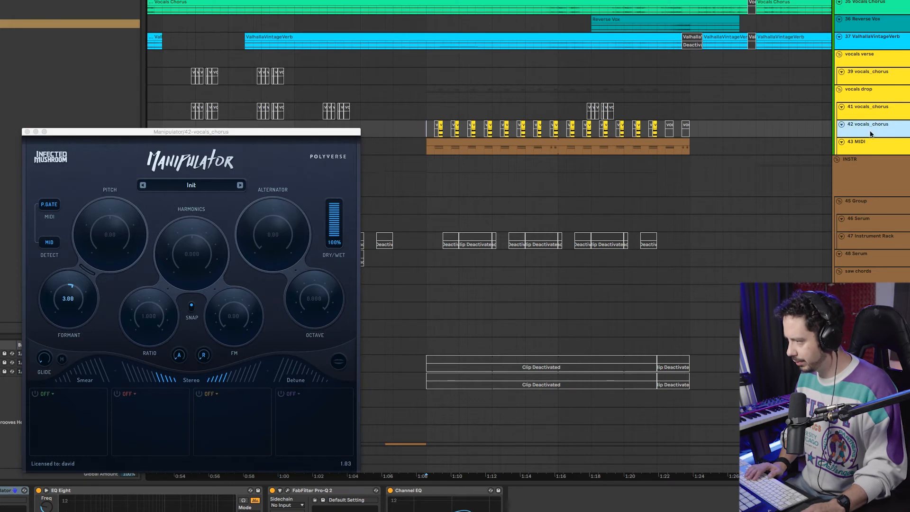
- Play the 42 vocals_chorus chops, and play the arrangement from about 1:05, before the second half of the drop
key(space)
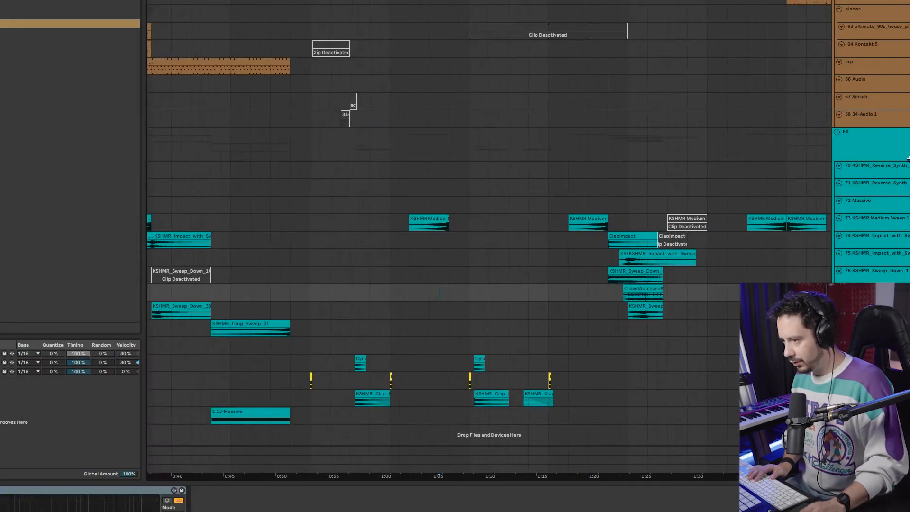
click(441, 263)
key(space)
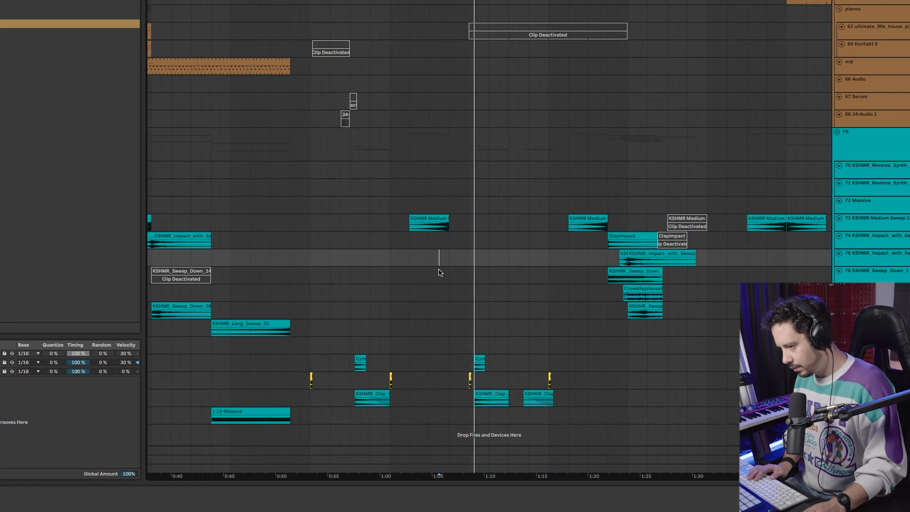
- Find the 9 Serum track in the BASS group and play its short clip at the start of the first drop
scroll(285, 190, up, 15)
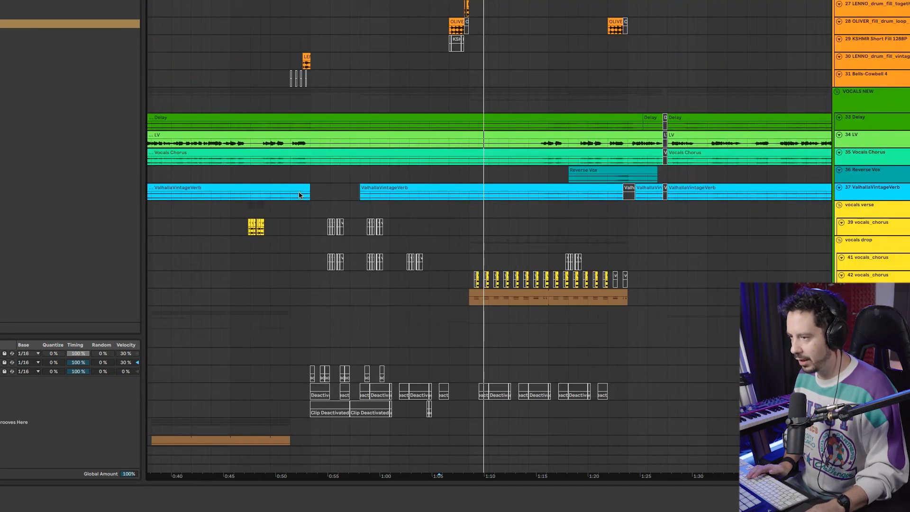
scroll(299, 195, up, 12)
key(space)
click(304, 151)
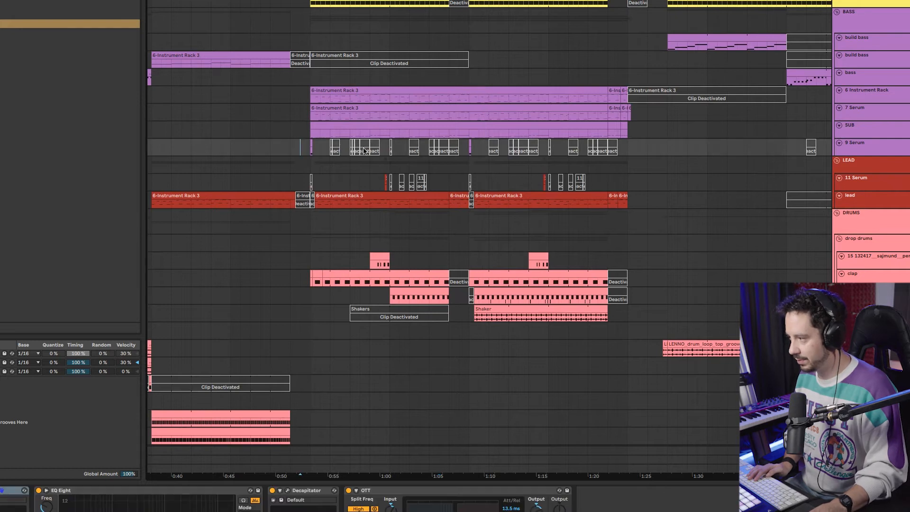
click(880, 151)
scroll(311, 162, up, 8)
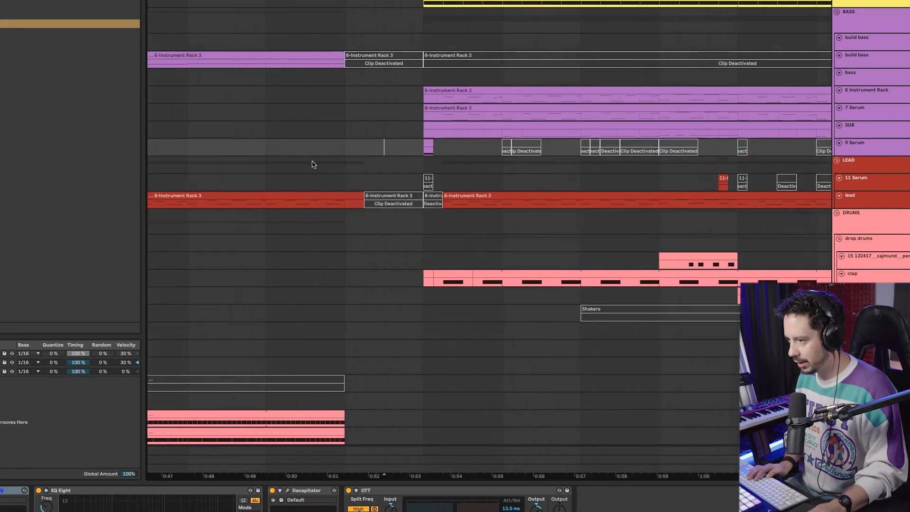
click(444, 146)
key(space)
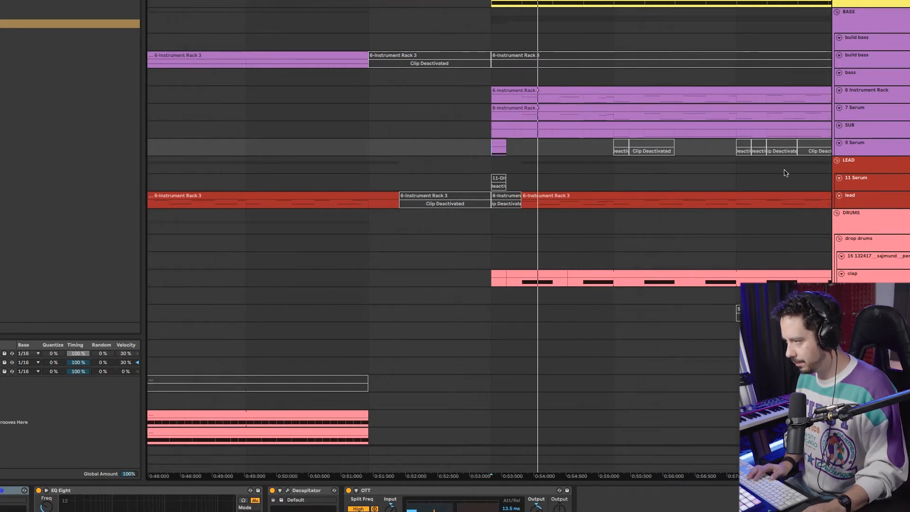
- Open Serum on the 9 Serum track, move its window clear of the clip, and examine the oscillator settings
click(890, 151)
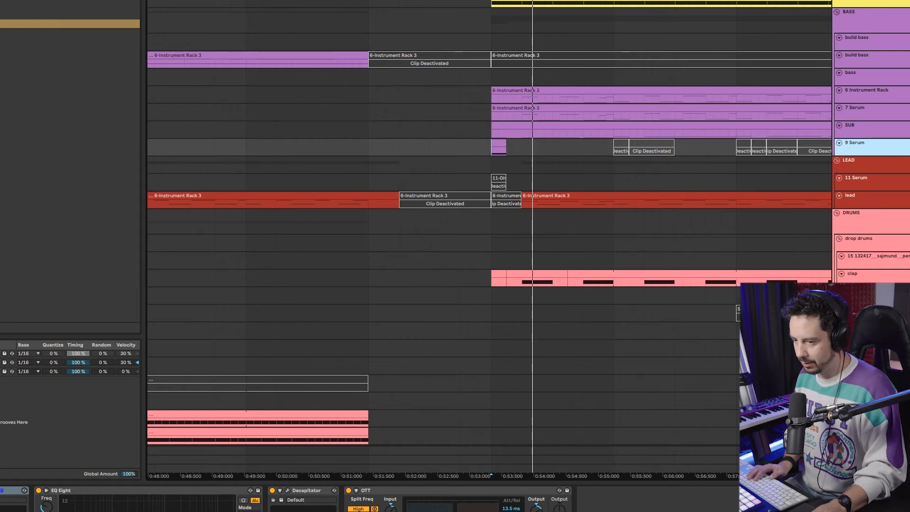
drag(462, 163, 206, 165)
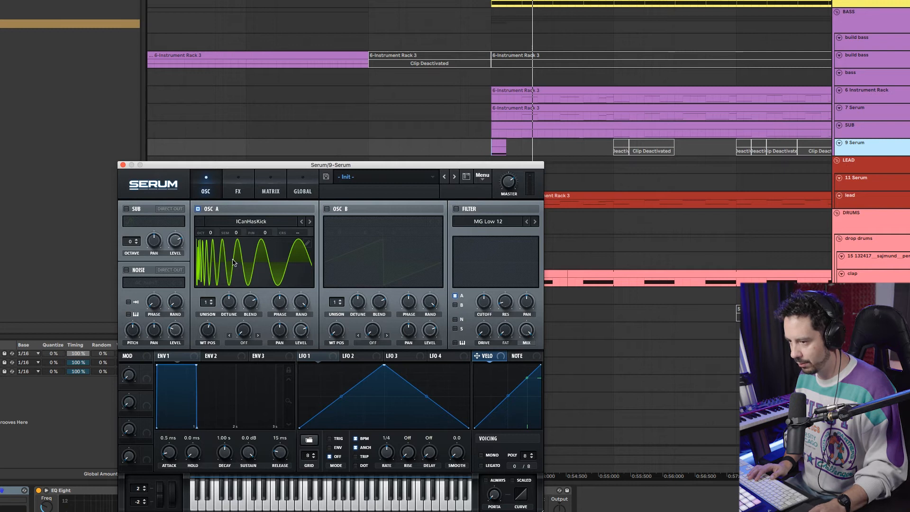
click(229, 195)
click(206, 194)
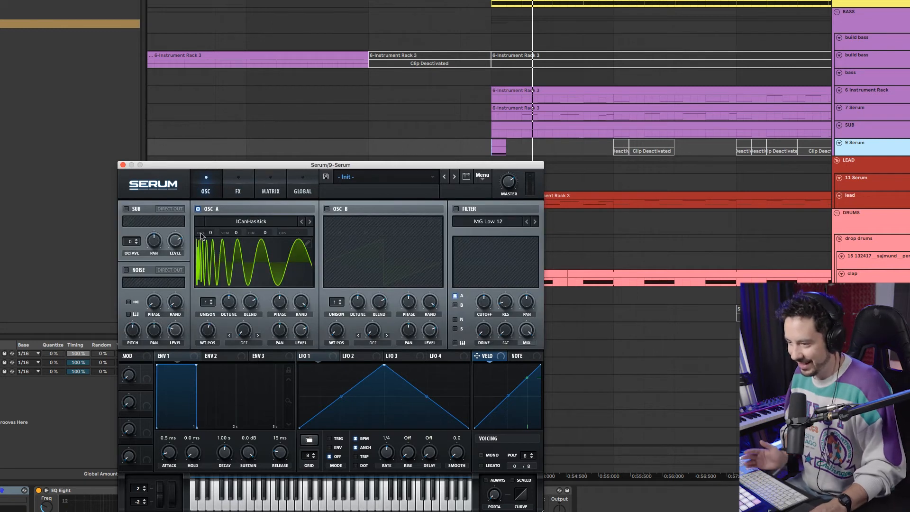
- View the wavetable categories for oscillator A up to Digital, and audition the sound while examining the wavetable position control
click(240, 219)
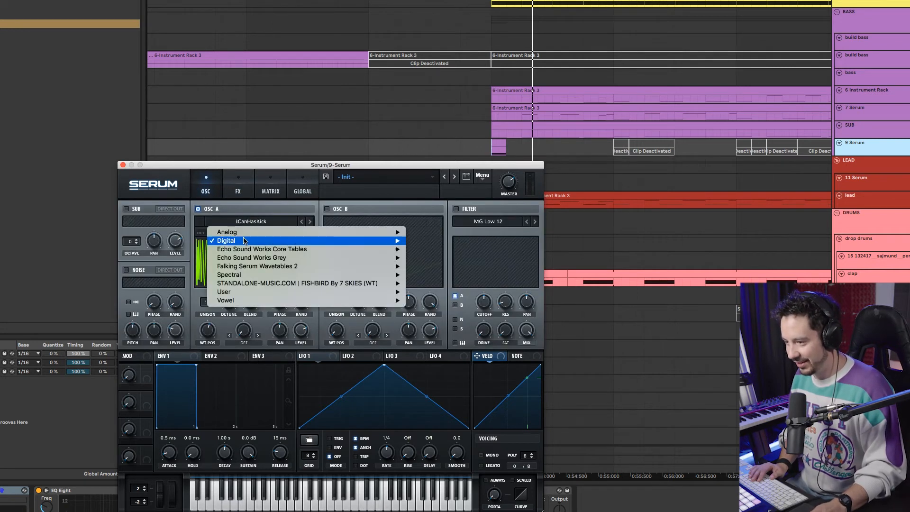
mouse_move(245, 240)
click(226, 171)
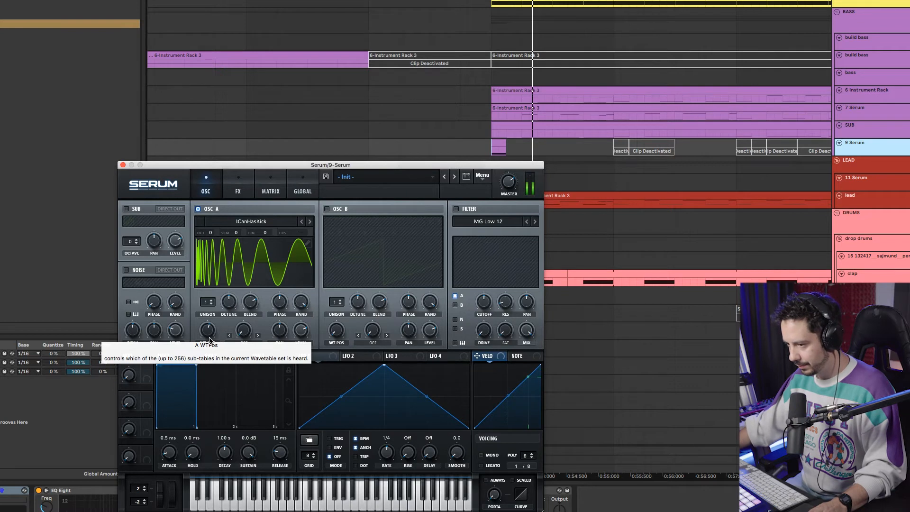
mouse_move(209, 340)
mouse_down()
mouse_move(204, 295)
mouse_move(203, 359)
mouse_move(193, 334)
mouse_up()
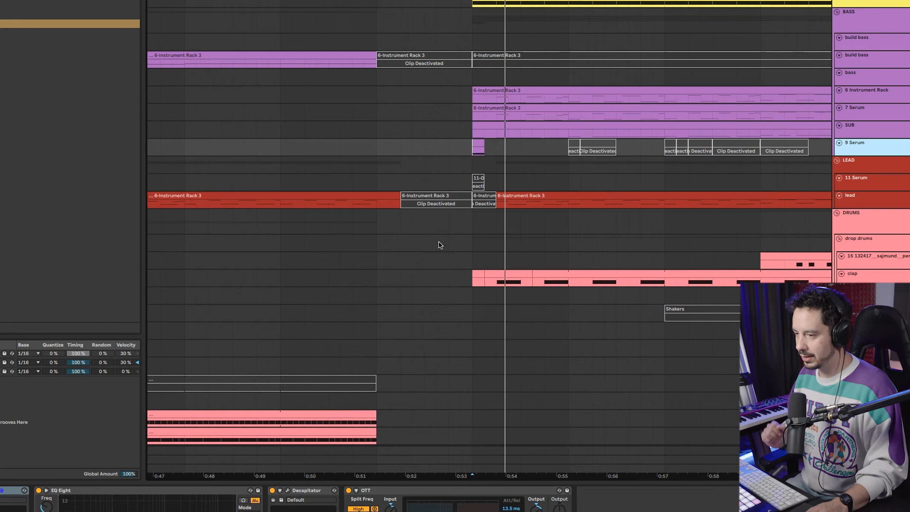
- Find the bass and build bass clips before the drop, compare their device chains, and set playback to the bass clip's start
click(410, 258)
scroll(340, 299, down, 5)
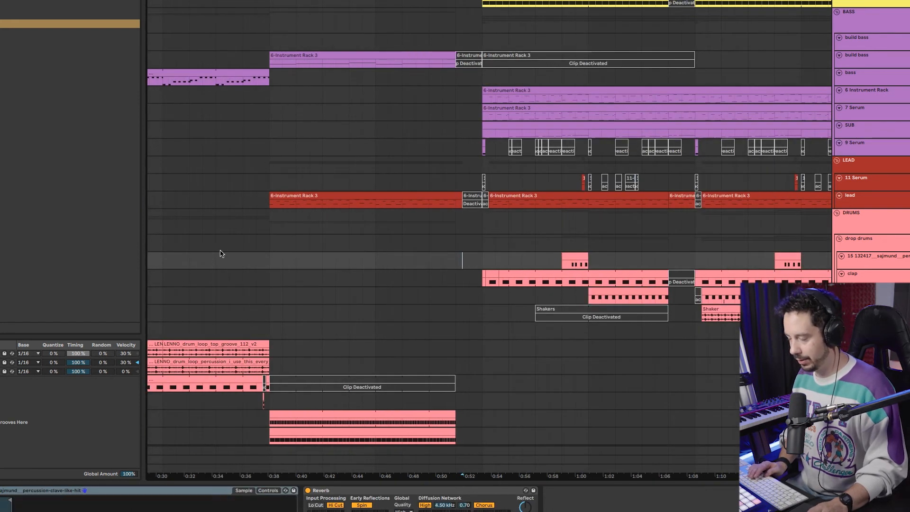
scroll(223, 258, down, 3)
scroll(284, 285, left, 5)
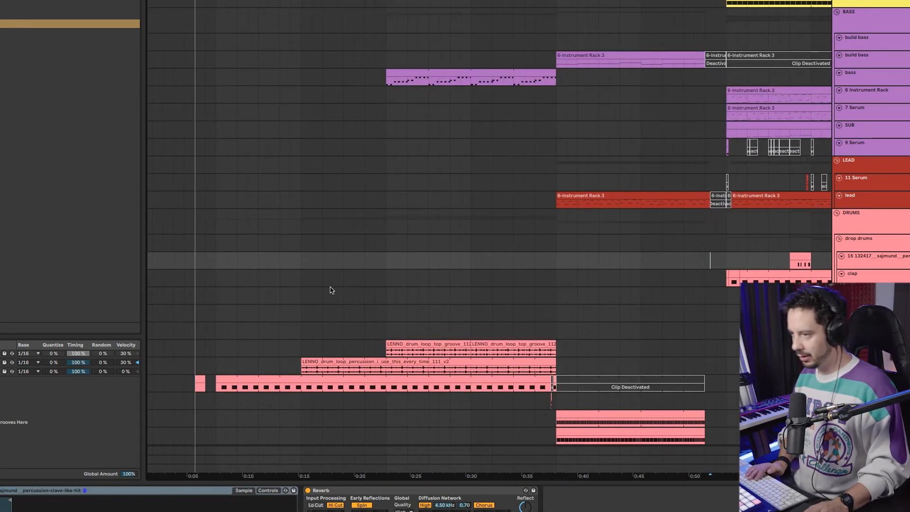
click(398, 77)
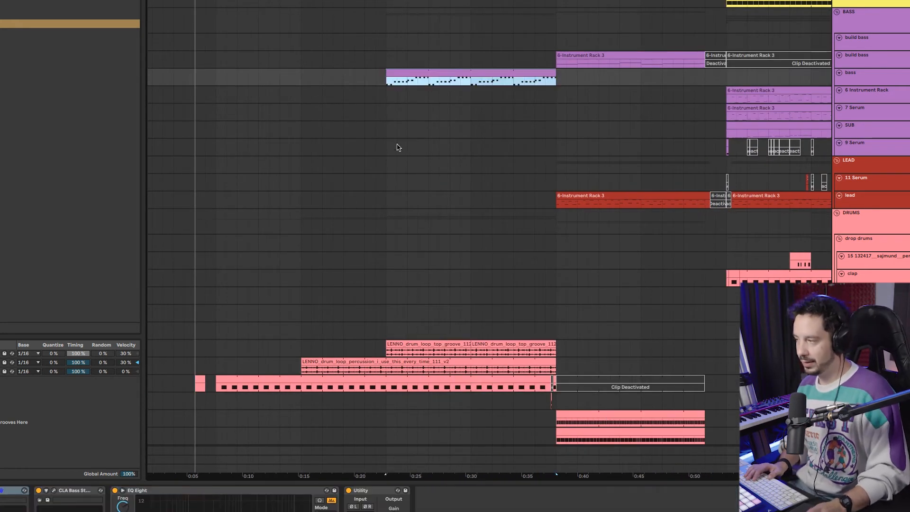
click(851, 66)
click(389, 83)
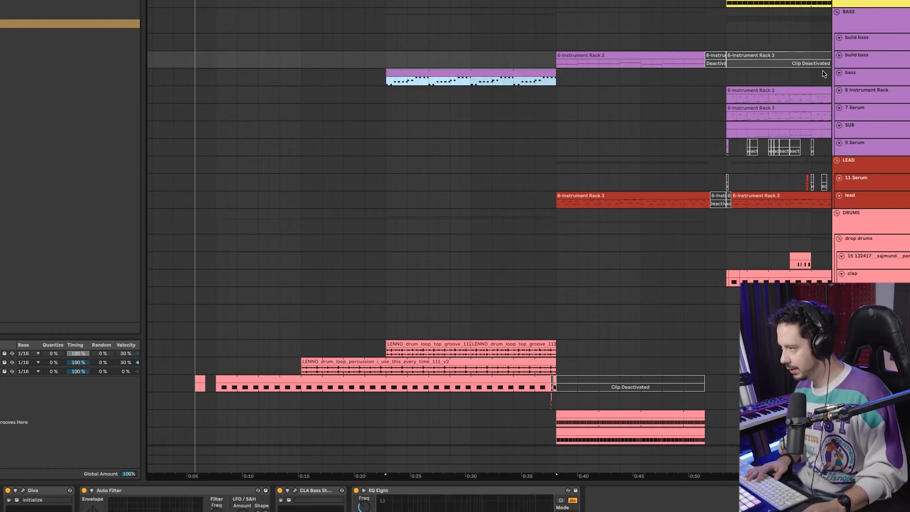
click(619, 67)
click(386, 84)
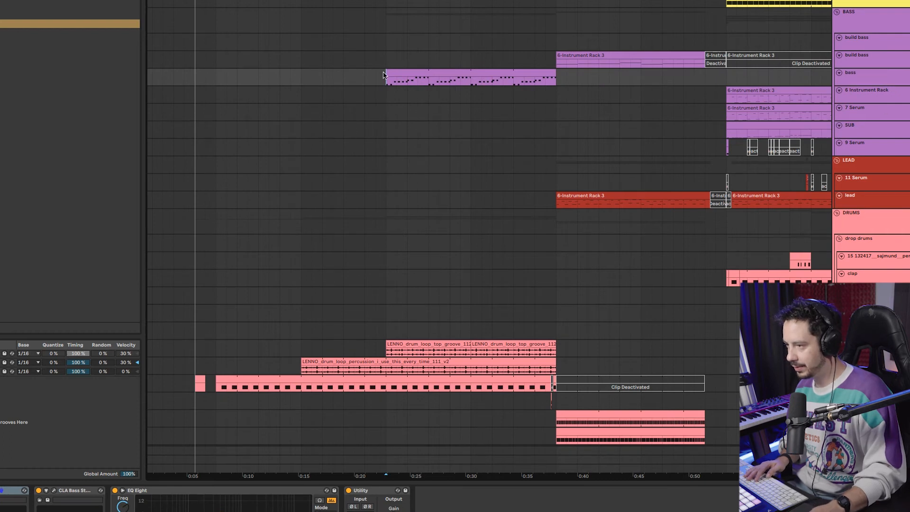
- Play the section from the start of the bass clip while looking over its vocal, instrument, FX and drum layers
scroll(394, 180, down, 5)
scroll(413, 216, up, 5)
key(space)
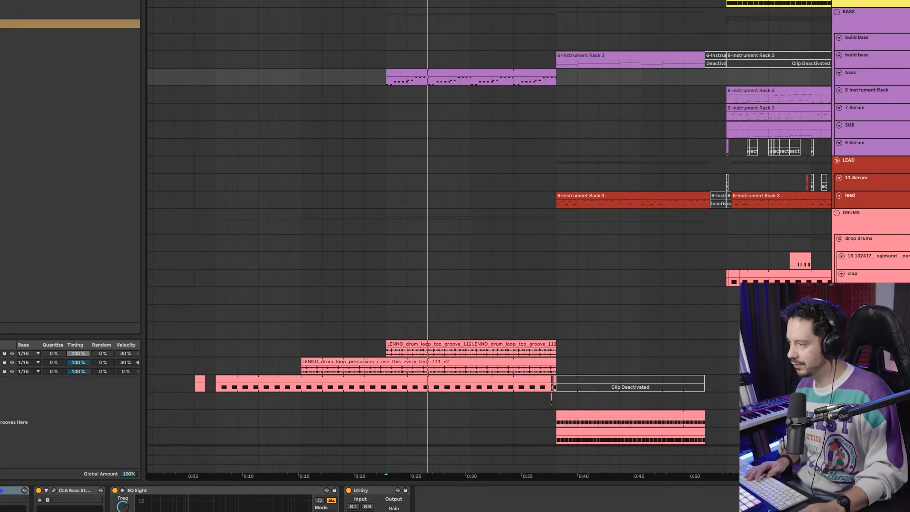
key(space)
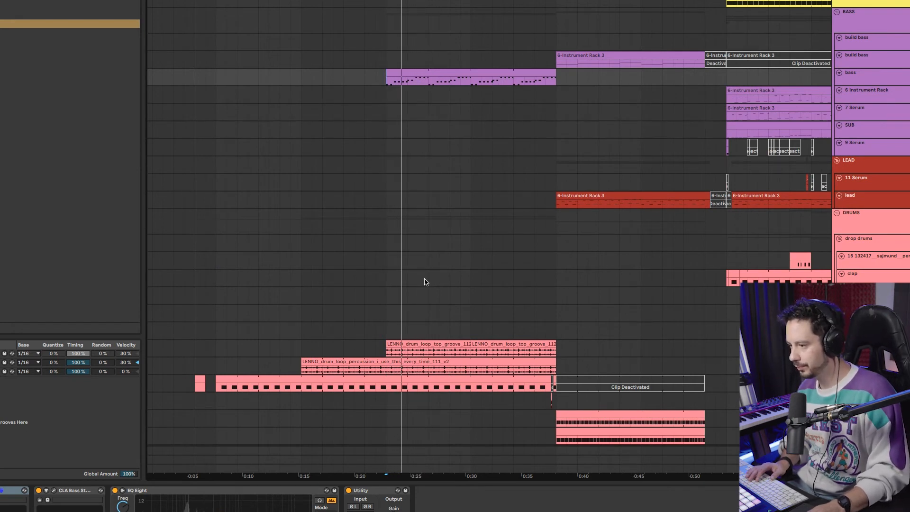
scroll(425, 282, down, 15)
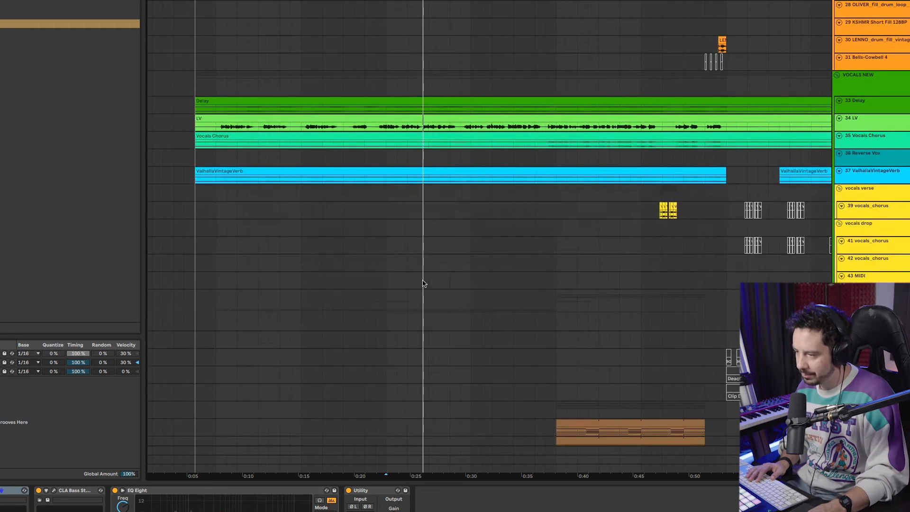
scroll(425, 284, down, 5)
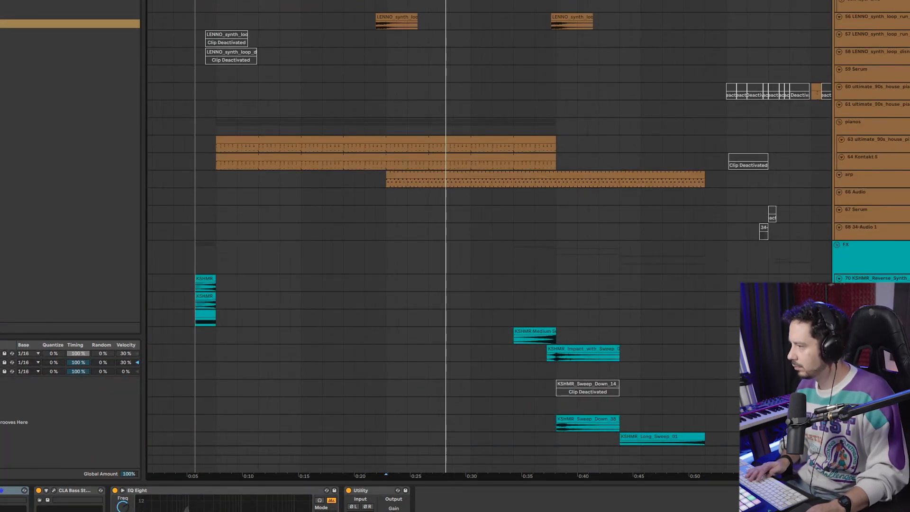
scroll(628, 237, up, 20)
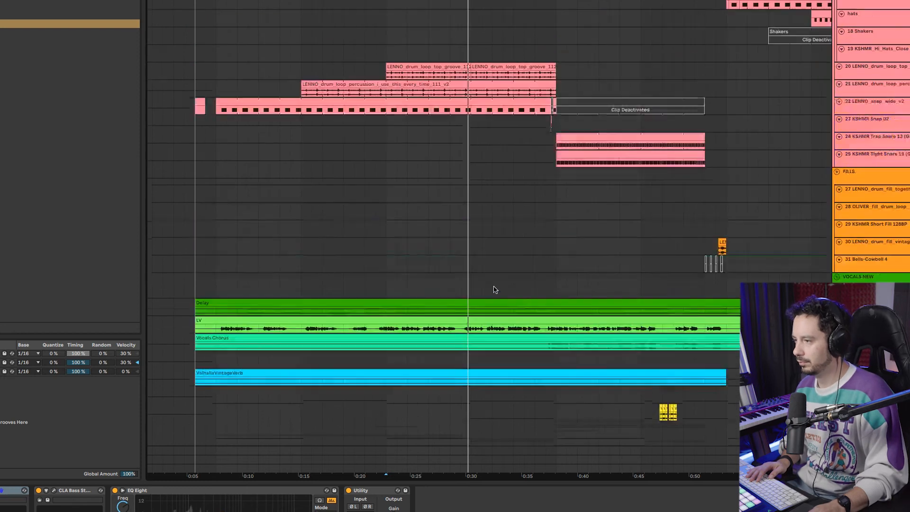
scroll(493, 287, up, 5)
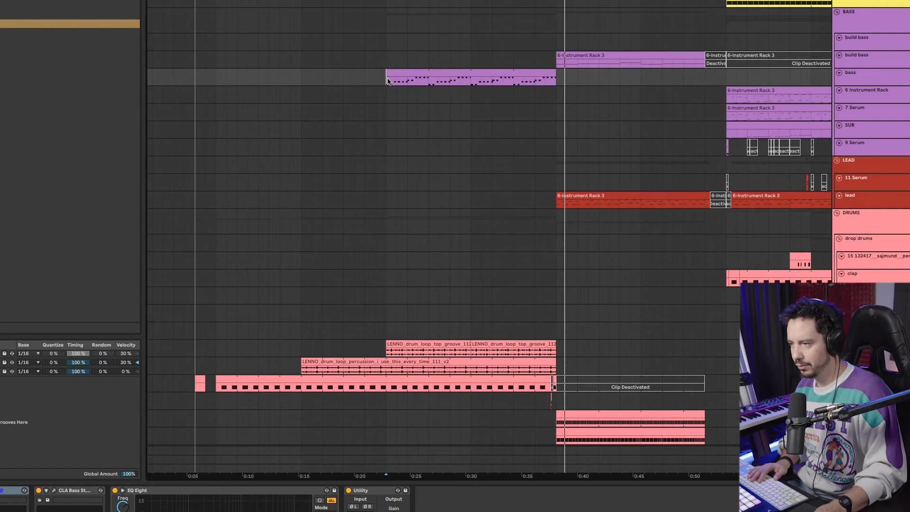
- Play the build bass track from the start of its active clip, and open Diva to examine its settings
click(882, 55)
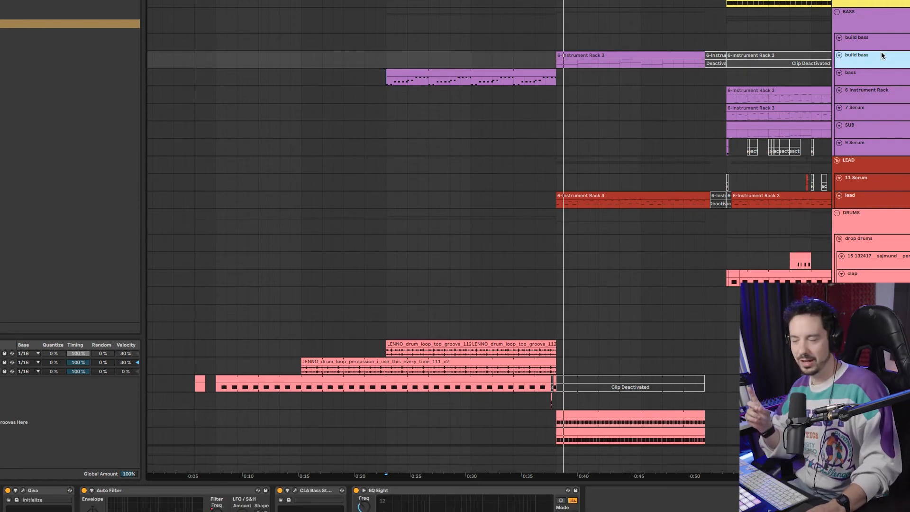
click(558, 63)
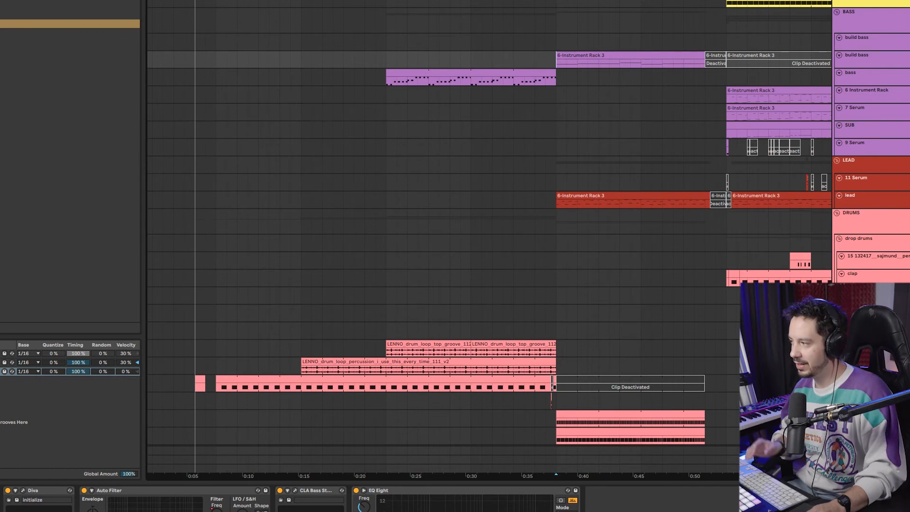
key(space)
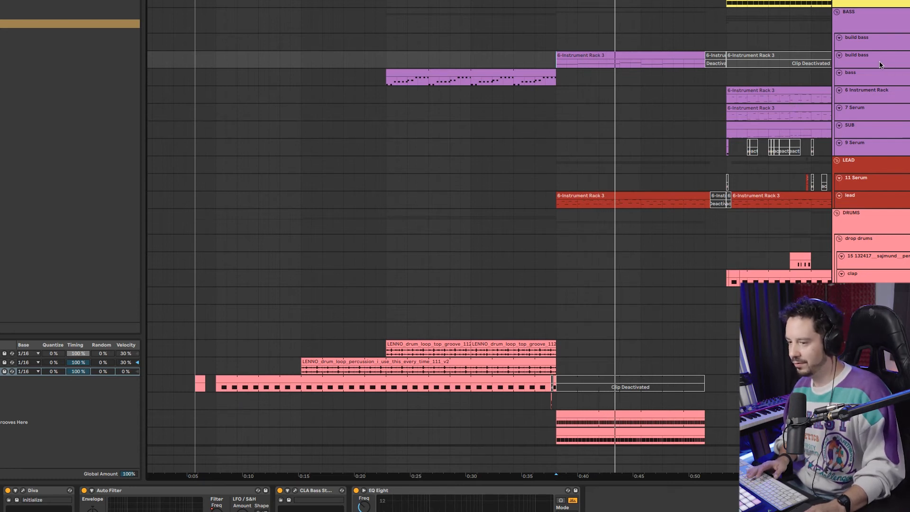
click(24, 491)
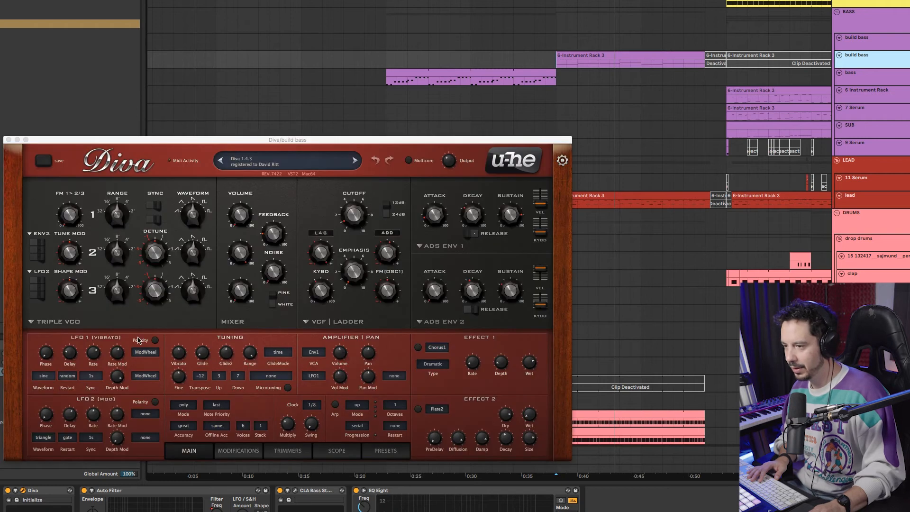
drag(166, 147, 145, 114)
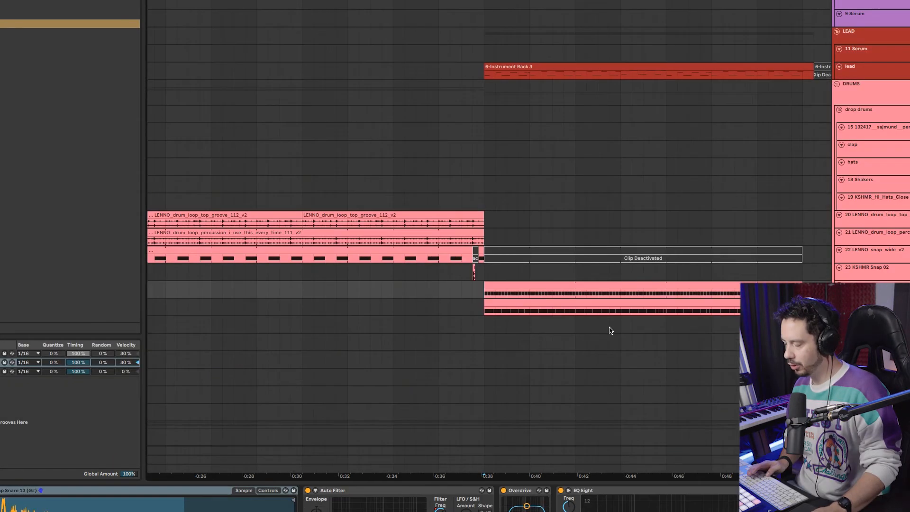
- Find the two snare roll tracks in the build and play them from the start of their clips
scroll(610, 329, left, 2)
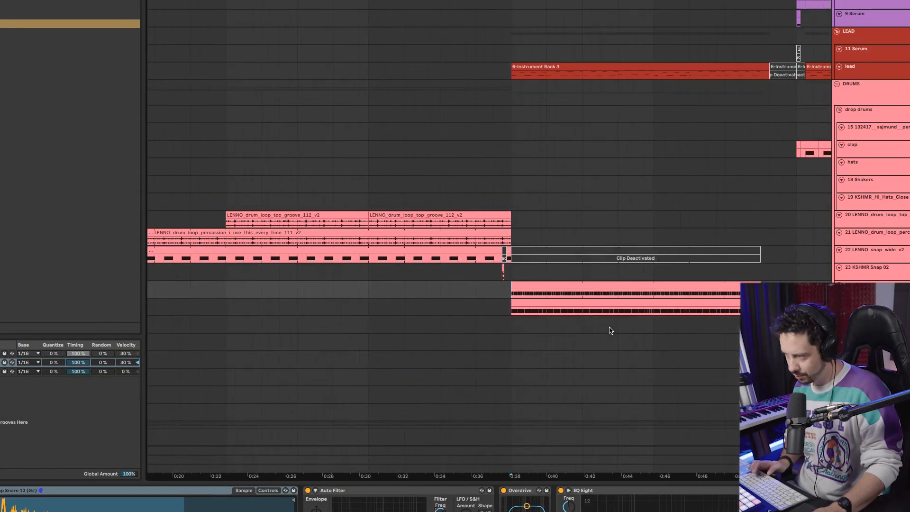
scroll(588, 325, right, 3)
scroll(610, 373, down, 5)
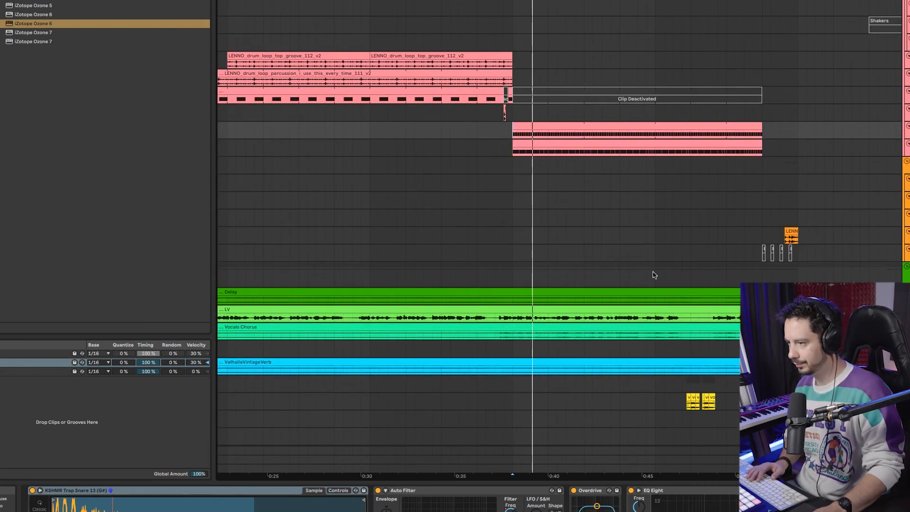
- Open the KSHMR Trap Snare roll clip to examine its groove options, and return to its devices while following the build
double_click(542, 124)
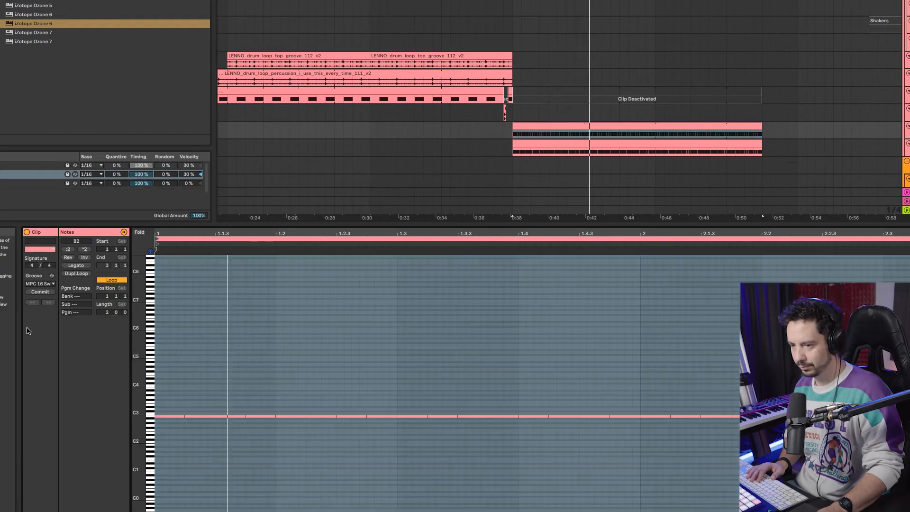
click(39, 283)
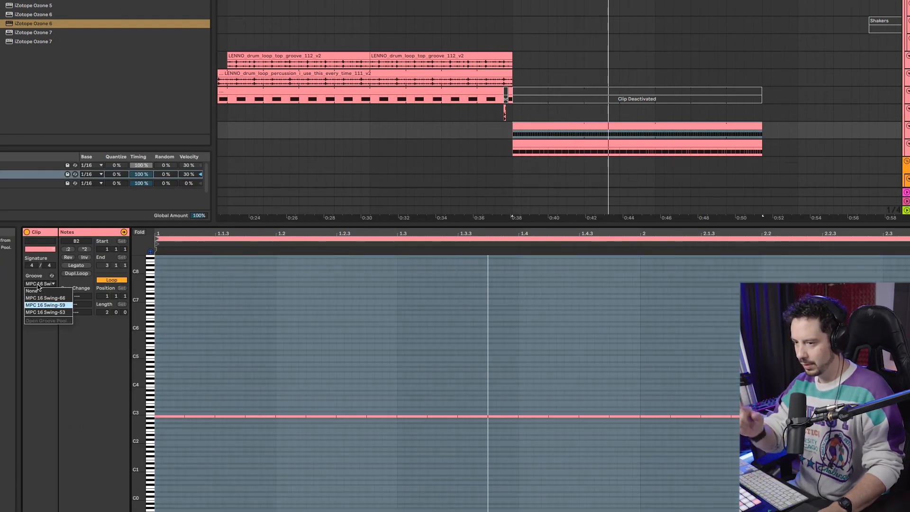
click(33, 444)
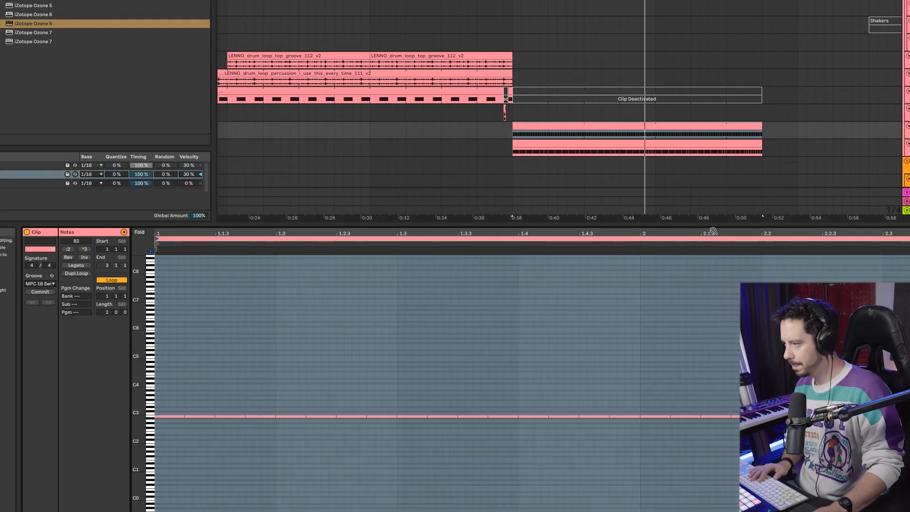
key(shift+Tab)
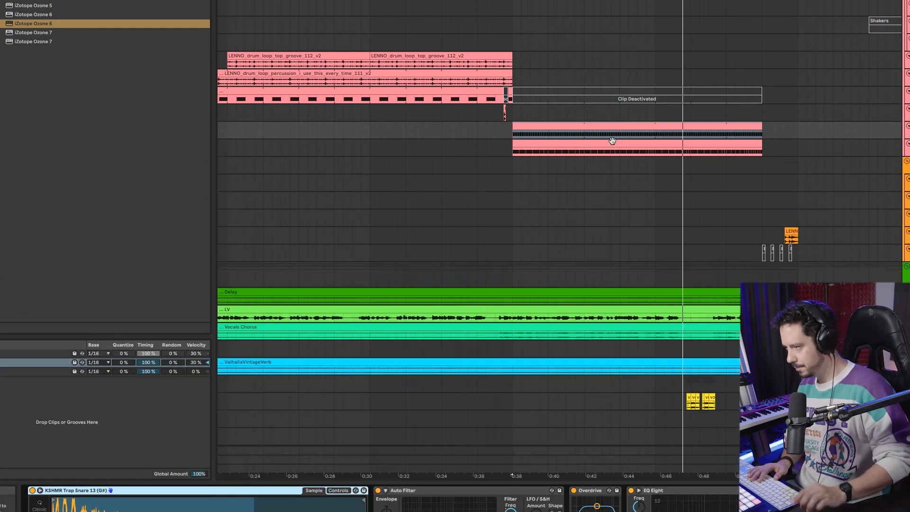
scroll(667, 285, up, 1)
scroll(665, 285, right, 2)
scroll(617, 272, right, 2)
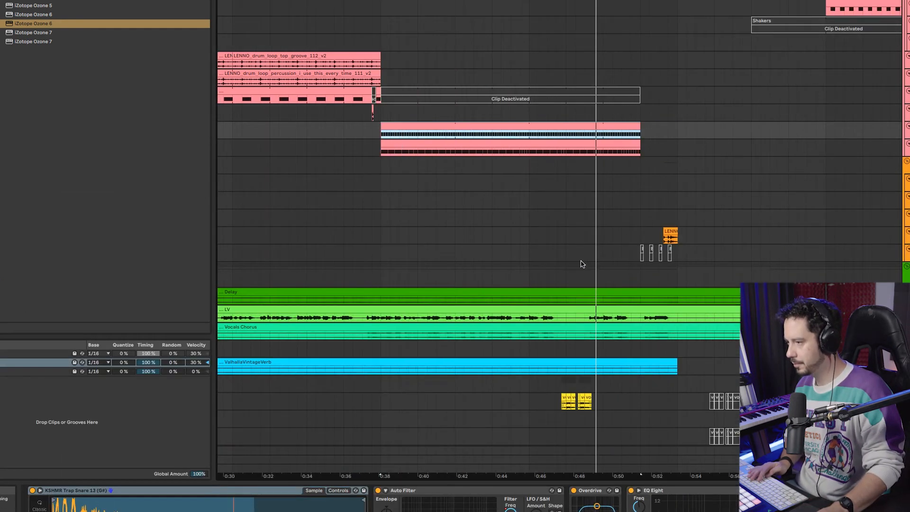
- Look over the arrangement's instrument, vocal, drum and bass layers, and place the playback start just after the first drop
scroll(654, 270, up, 8)
scroll(631, 305, down, 10)
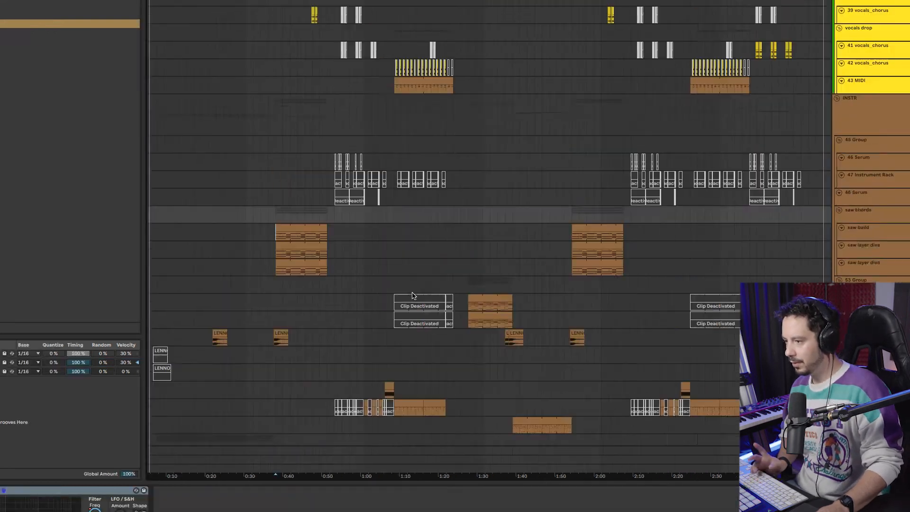
scroll(454, 305, up, 14)
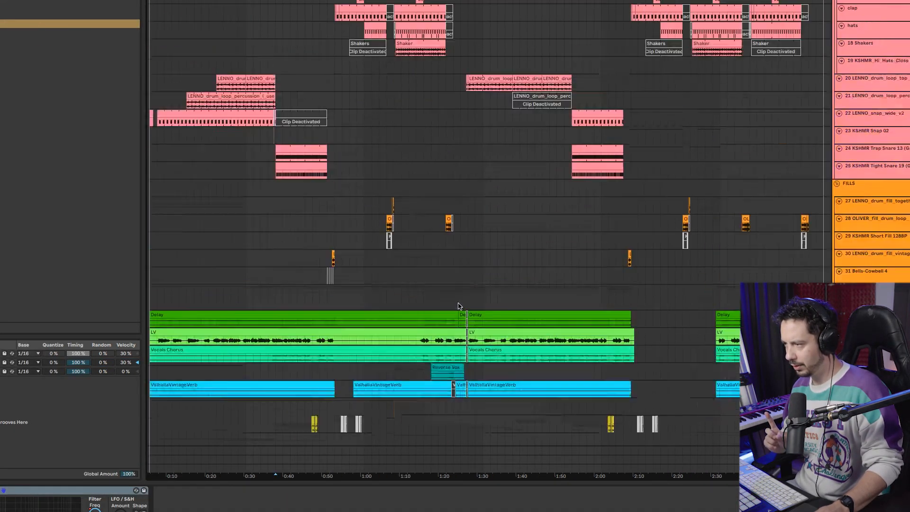
scroll(460, 305, up, 7)
scroll(463, 306, up, 2)
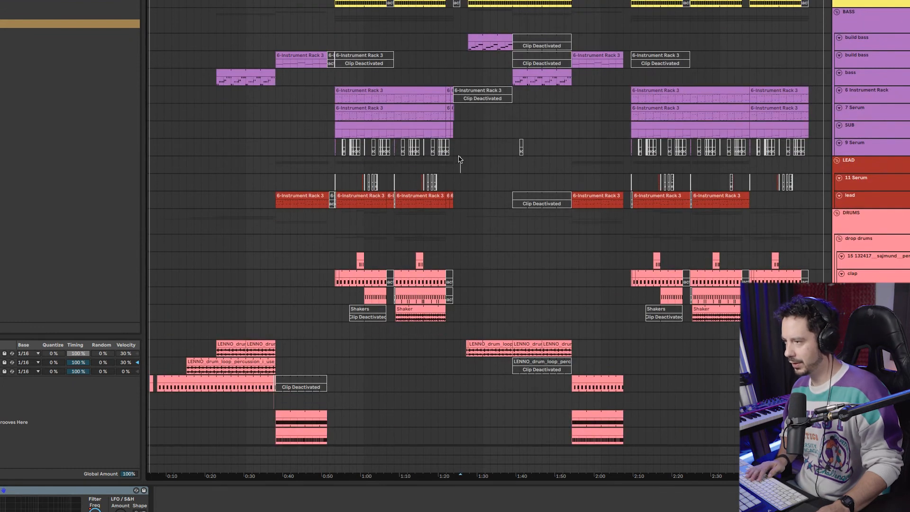
click(459, 158)
- Find the saw build chord clips in the section following the first drop and play them from the start of the clip
scroll(474, 209, up, 5)
scroll(477, 221, down, 19)
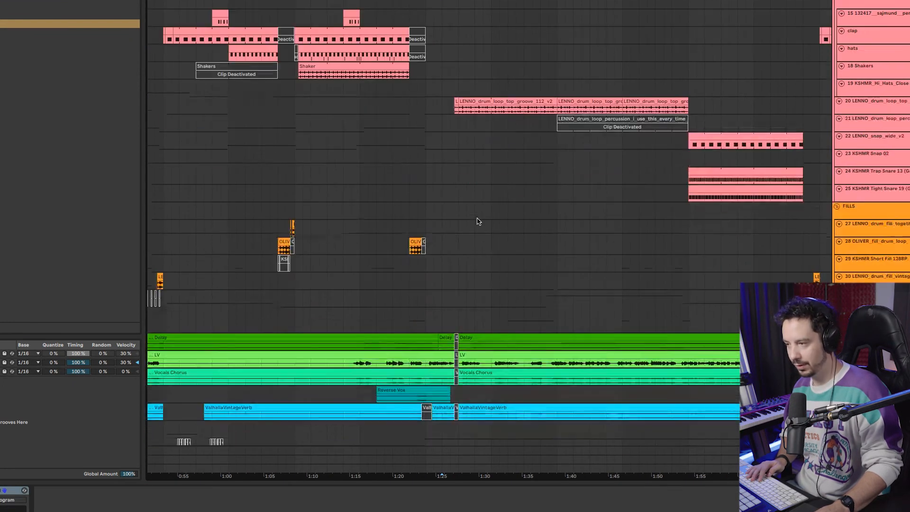
scroll(478, 221, down, 5)
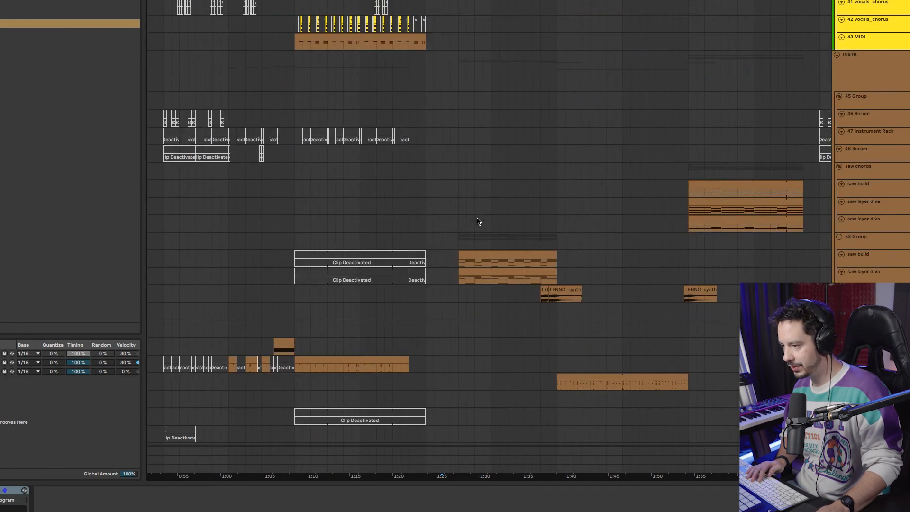
click(459, 261)
scroll(463, 270, up, 5)
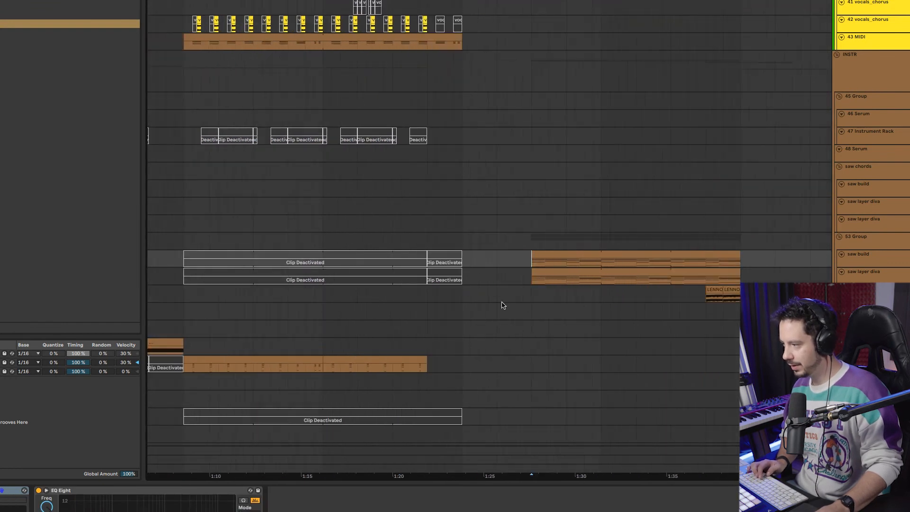
scroll(497, 303, down, 3)
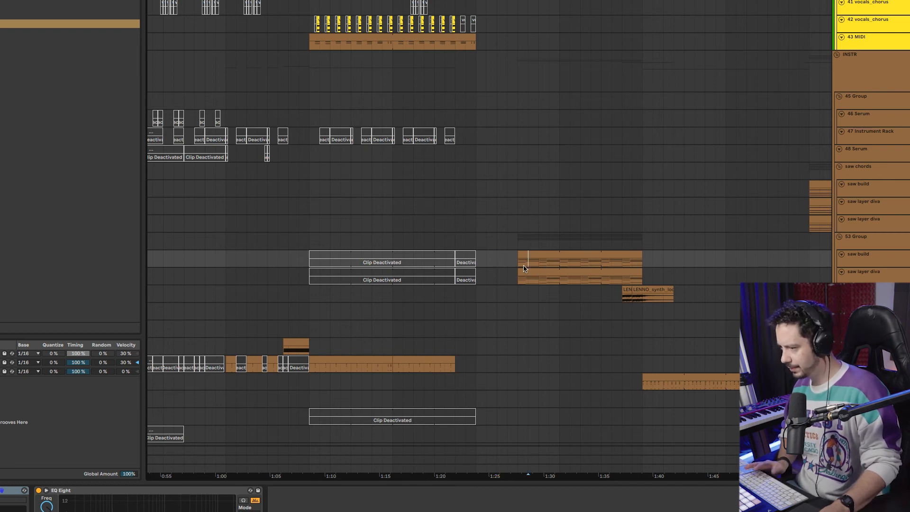
key(space)
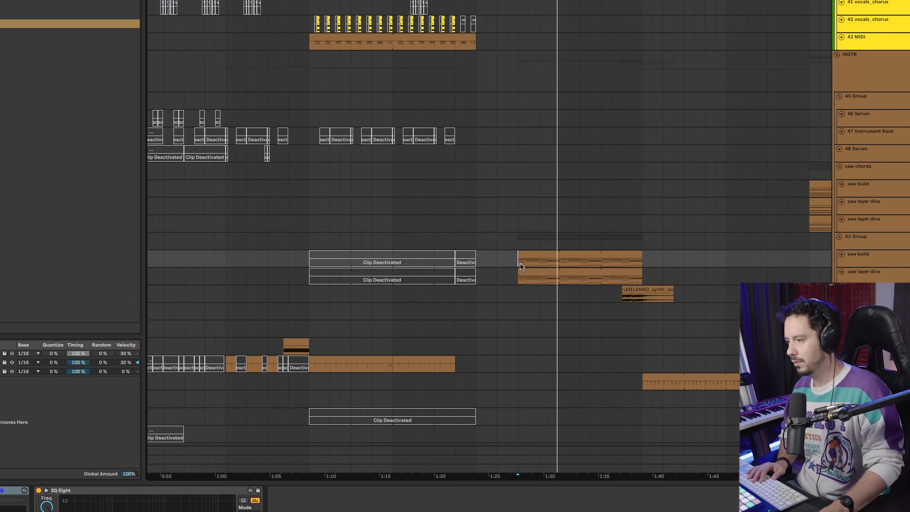
- Play the transition from the end of the first drop's vocal chops while looking over the vocal and instrument tracks
scroll(498, 237, up, 5)
click(477, 216)
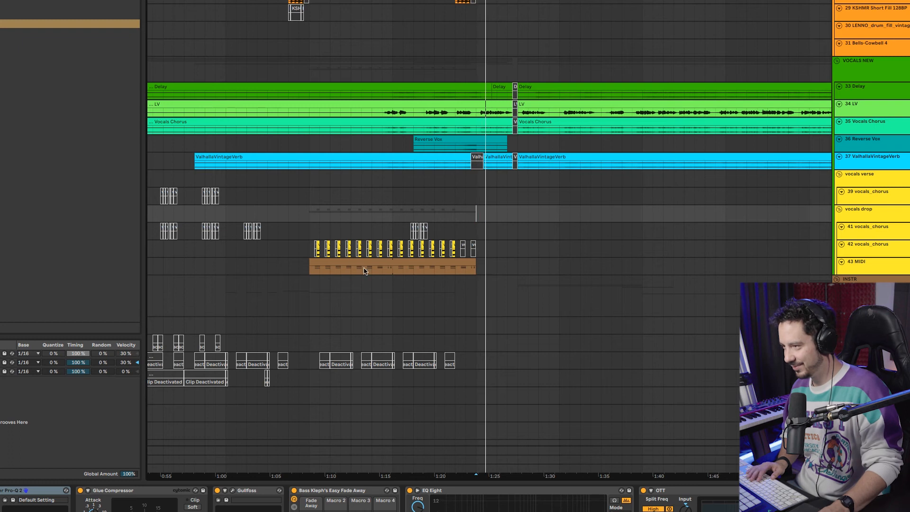
scroll(508, 342, down, 6)
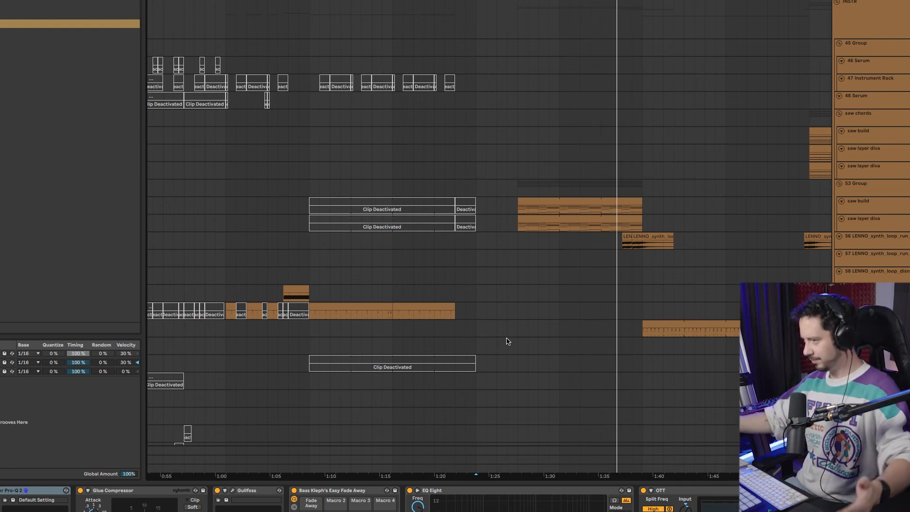
- Open the audio preferences to examine the buffer size and latency settings
key(super+comma)
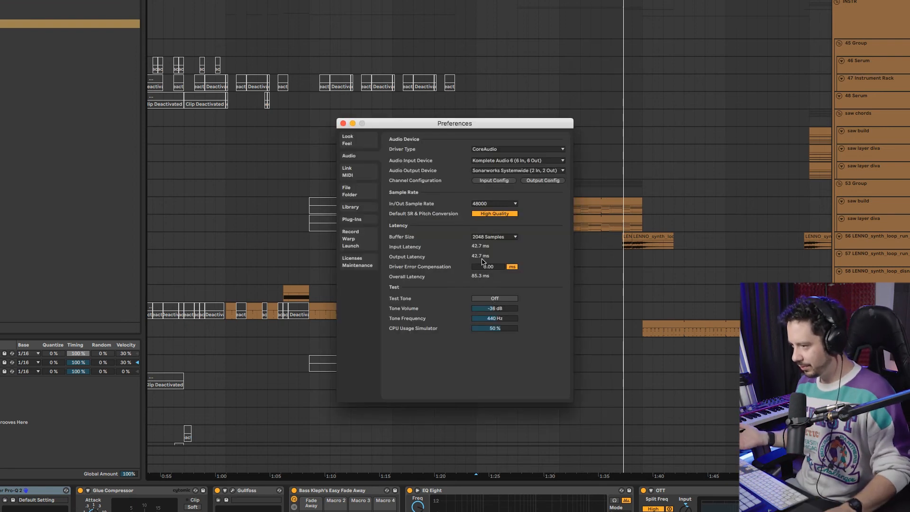